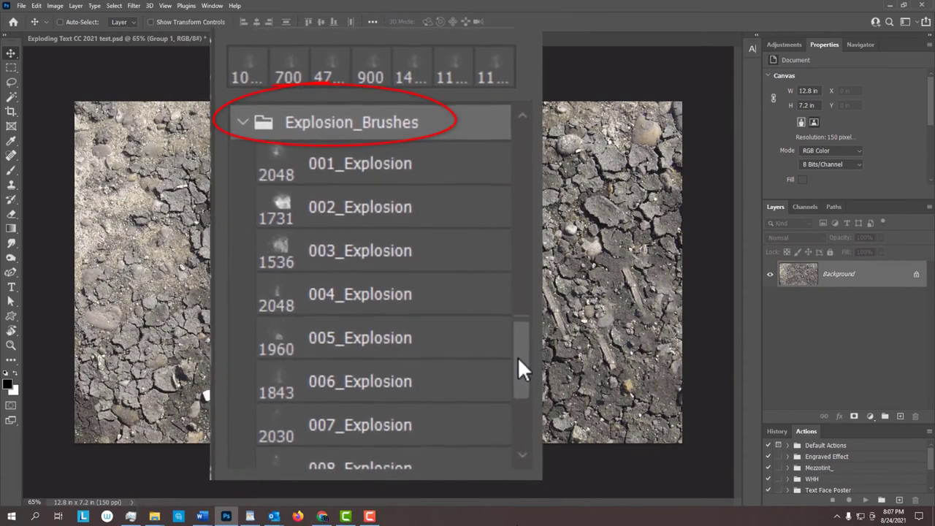
Unlock the soil photo as Layer 0, add a black-filled Layer 1 beneath it, and hide Layer 0.
{"action": "left_click_drag", "start_coordinate": [517, 357], "coordinate": [517, 416]}
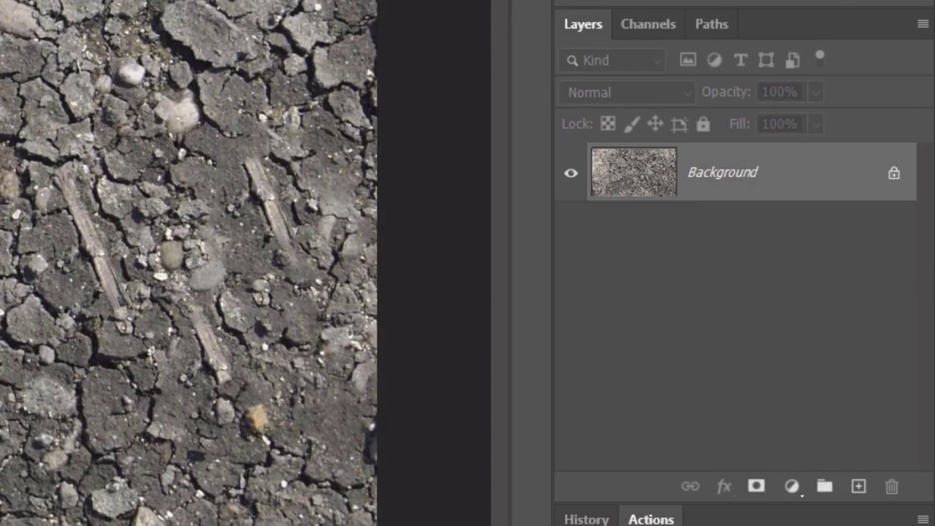
{"action": "left_click", "coordinate": [894, 175]}
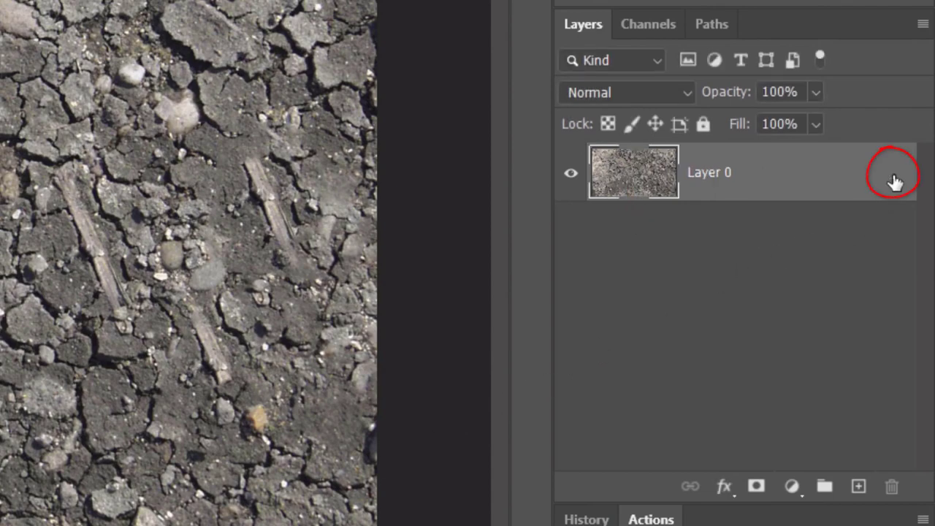
{"action": "left_click", "coordinate": [857, 488], "text": "ctrl"}
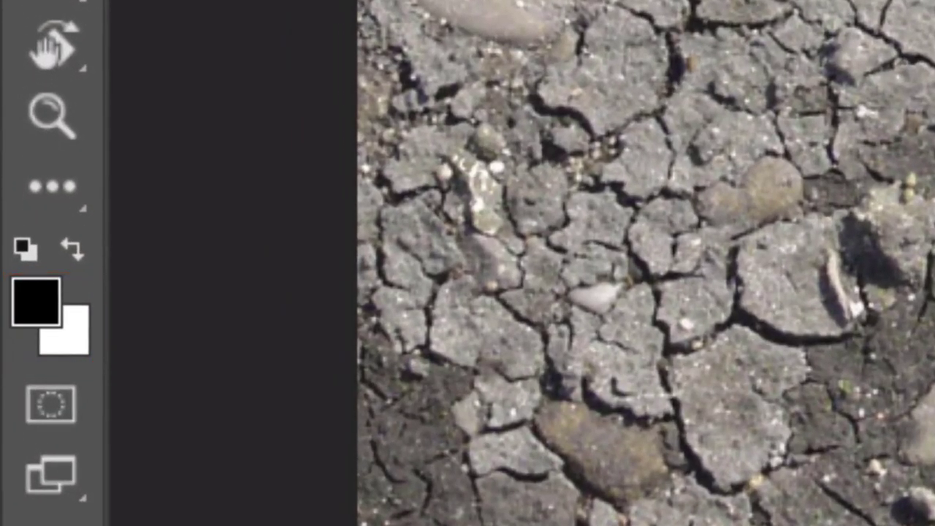
{"action": "key", "text": "d"}
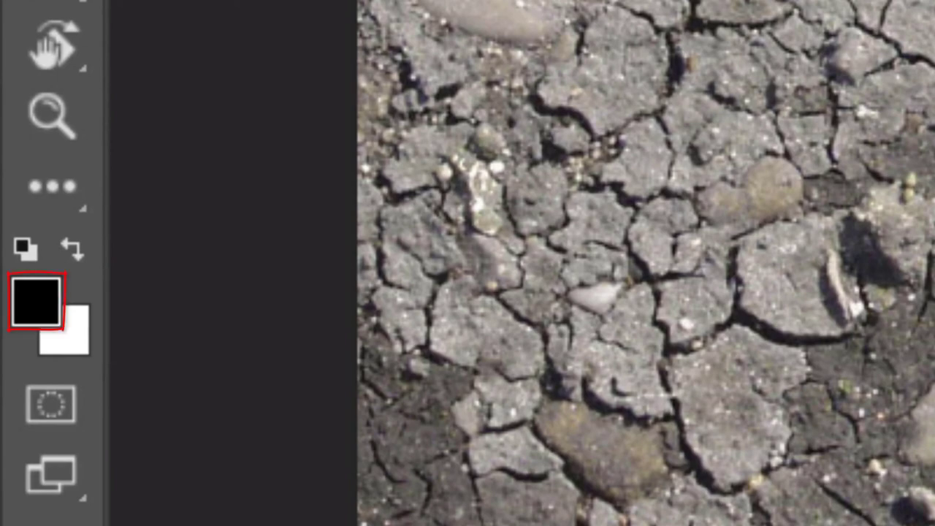
{"action": "key", "text": "alt+Delete"}
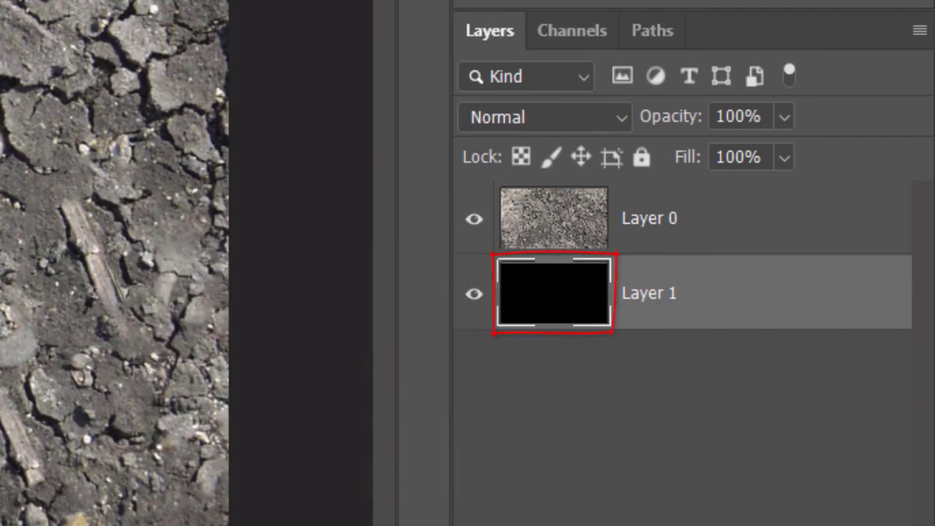
{"action": "left_click", "coordinate": [474, 221]}
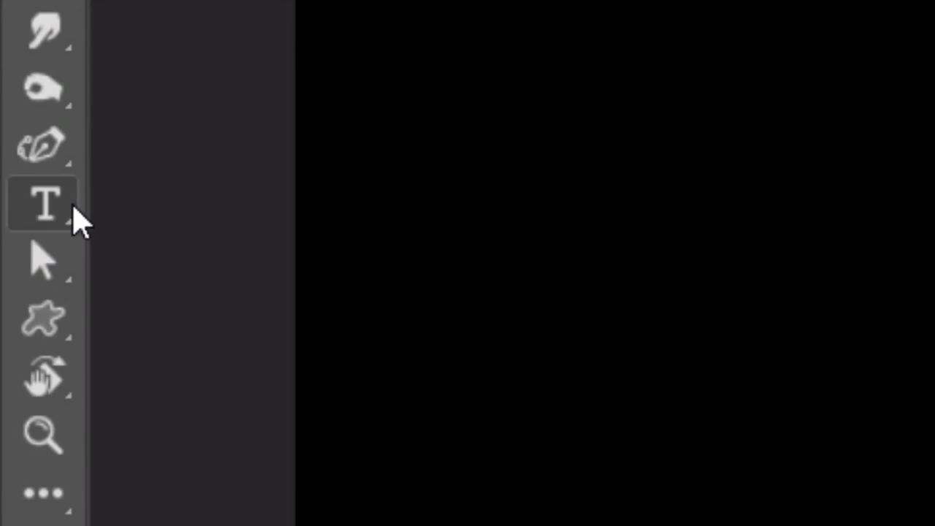
Choose the Horizontal Type Tool and set the font to Alfarn Regular at 183 pt.
{"action": "right_click", "coordinate": [73, 209]}
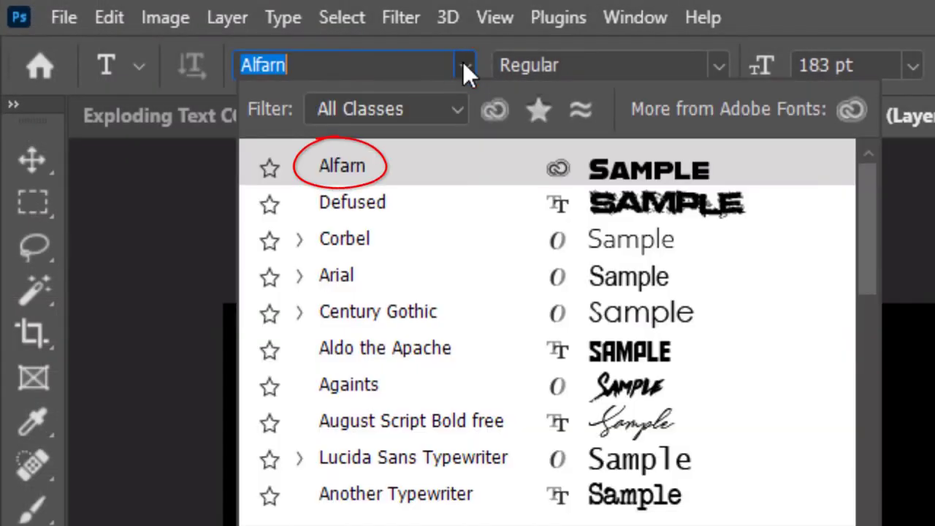
{"action": "left_click", "coordinate": [464, 65]}
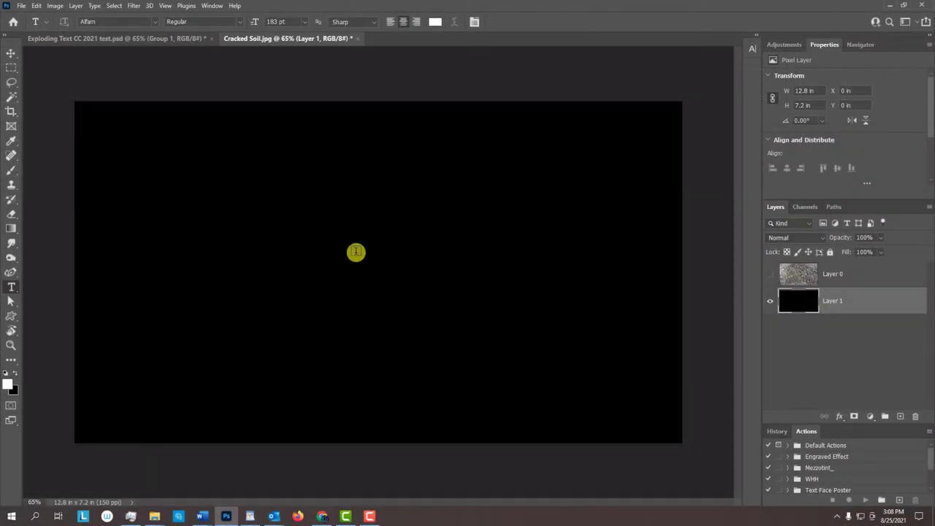
Type 'BOOM!' on the black canvas as a new white type layer.
{"action": "left_click", "coordinate": [379, 264]}
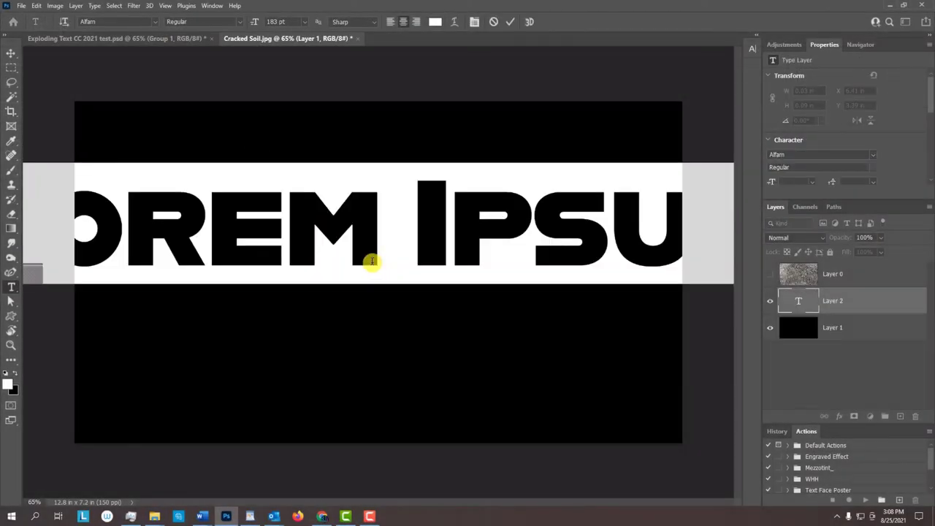
{"action": "type", "text": "BOOM!"}
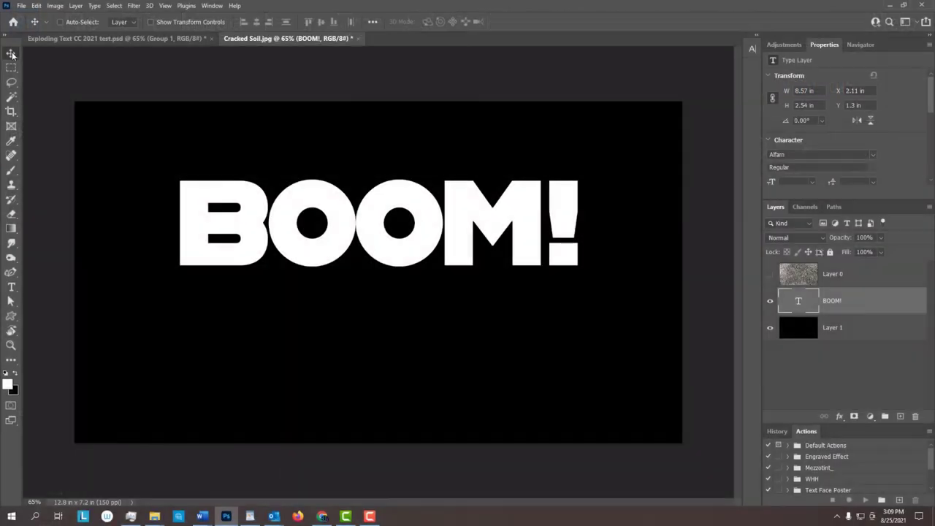
Vertically centre BOOM! against the full canvas, then convert its layer to a Smart Object.
{"action": "key", "text": "ctrl+a"}
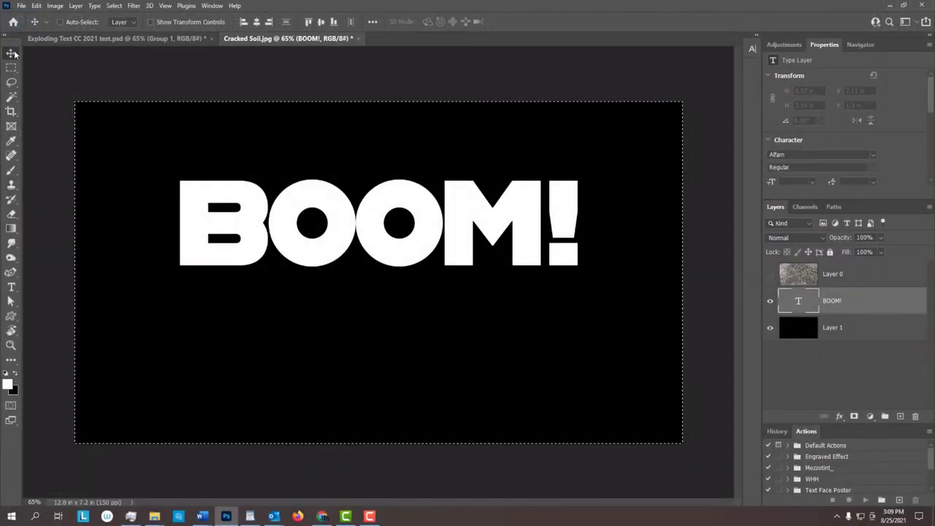
{"action": "left_click", "coordinate": [323, 21]}
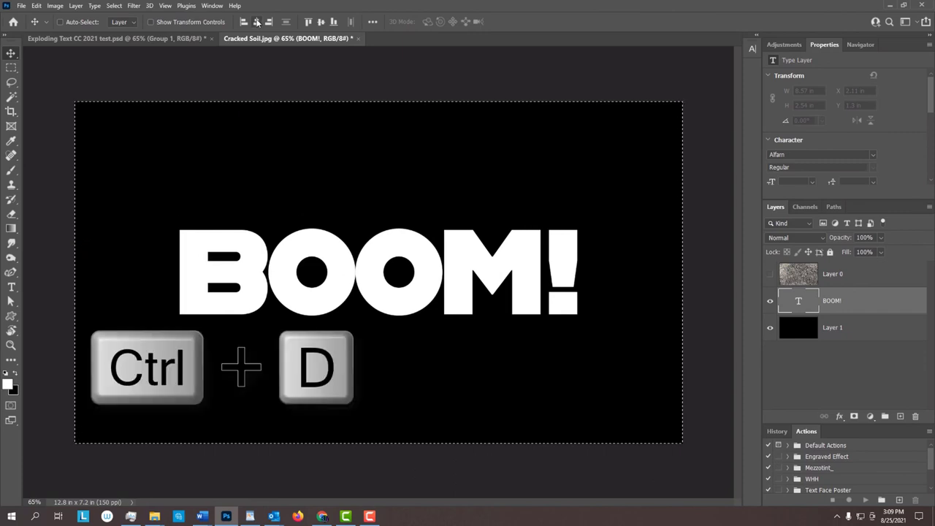
{"action": "key", "text": "ctrl+d"}
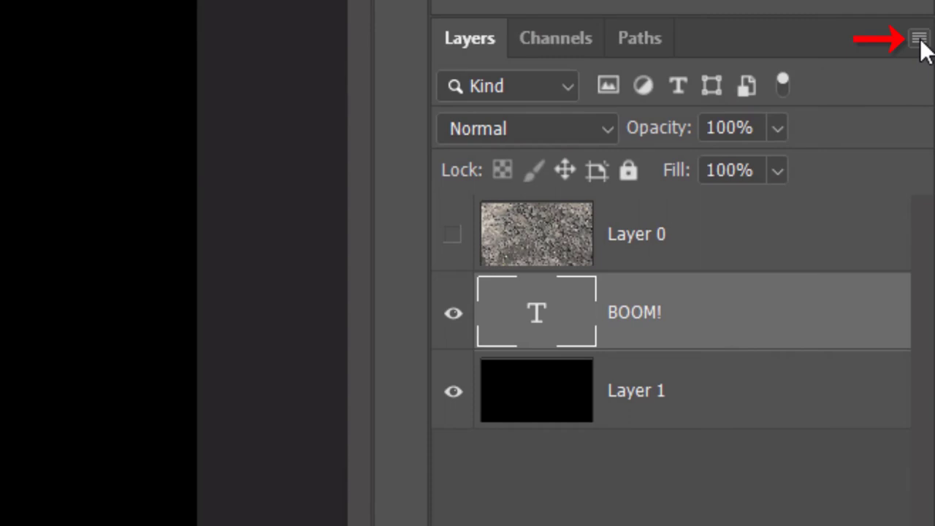
{"action": "left_click", "coordinate": [919, 38]}
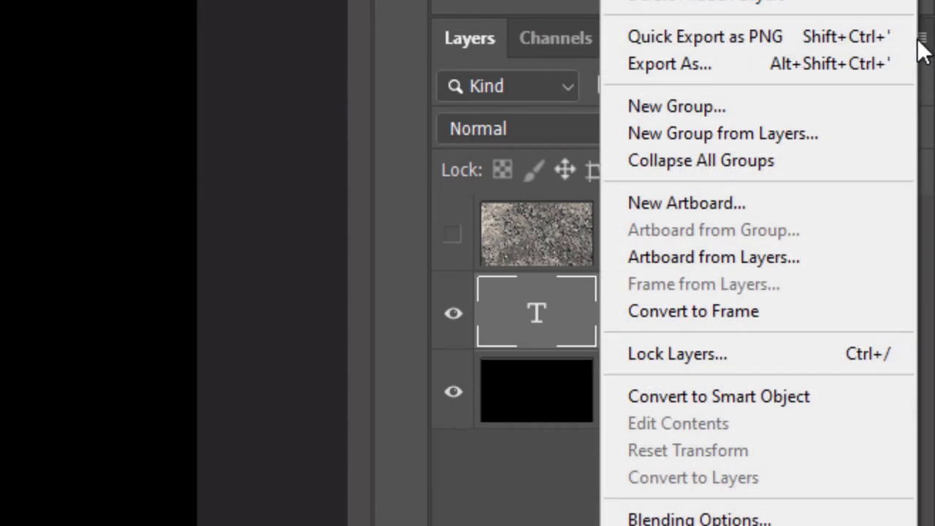
{"action": "left_click", "coordinate": [714, 396]}
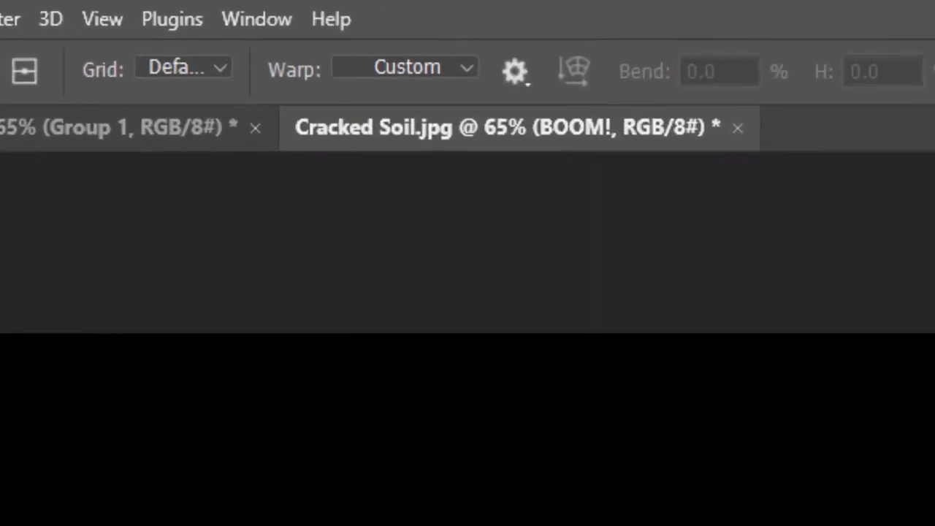
Apply a Bulge warp with 16% bend to the BOOM! smart object.
{"action": "left_click", "coordinate": [363, 41]}
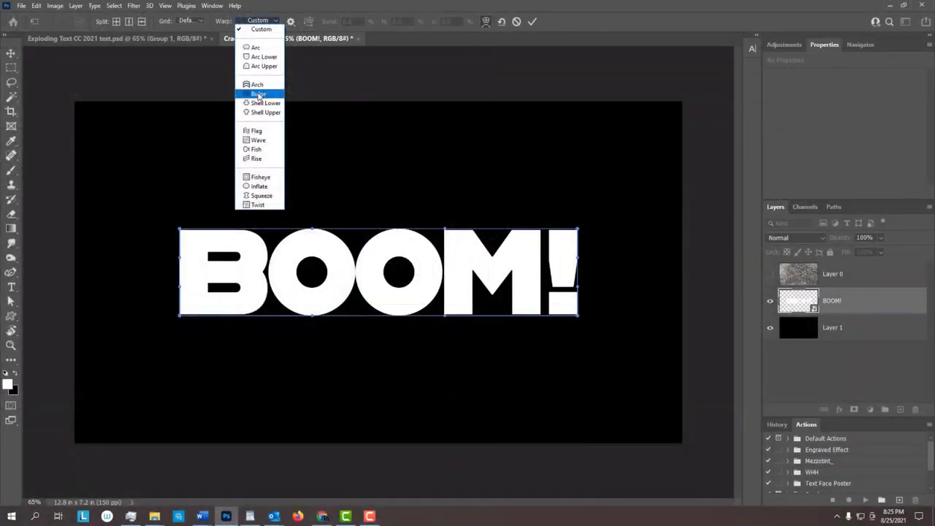
{"action": "left_click", "coordinate": [258, 94]}
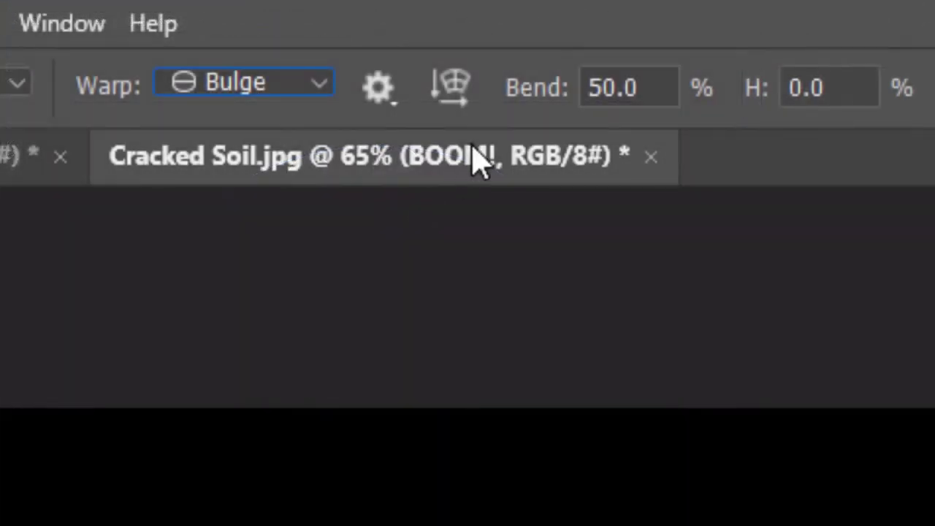
{"action": "left_click_drag", "start_coordinate": [512, 89], "coordinate": [466, 108]}
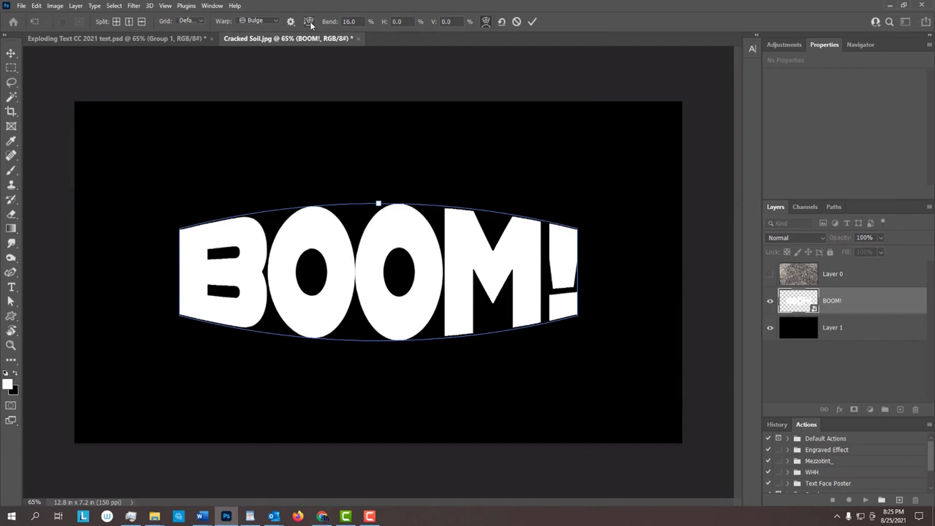
{"action": "key", "text": "Return"}
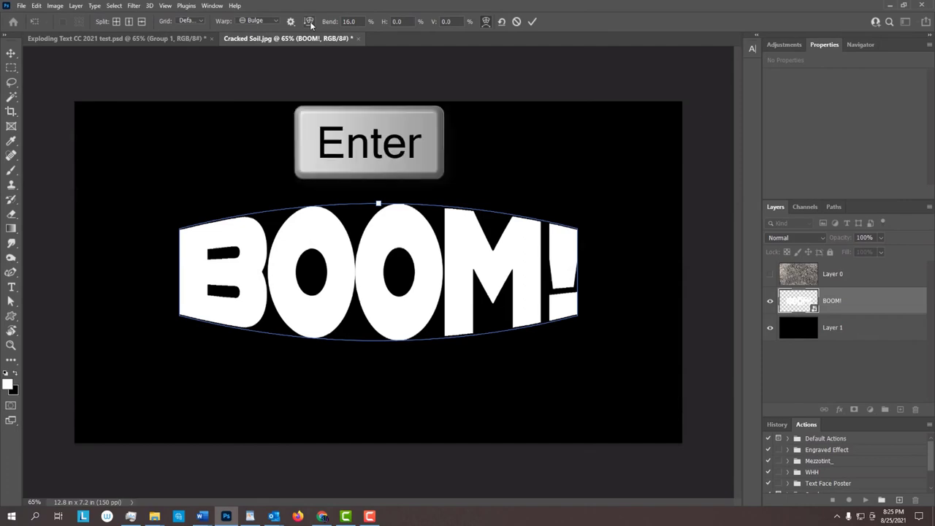
Commit the warp, make Layer 0 visible in Multiply mode, and reselect the BOOM! layer.
{"action": "left_click", "coordinate": [532, 19]}
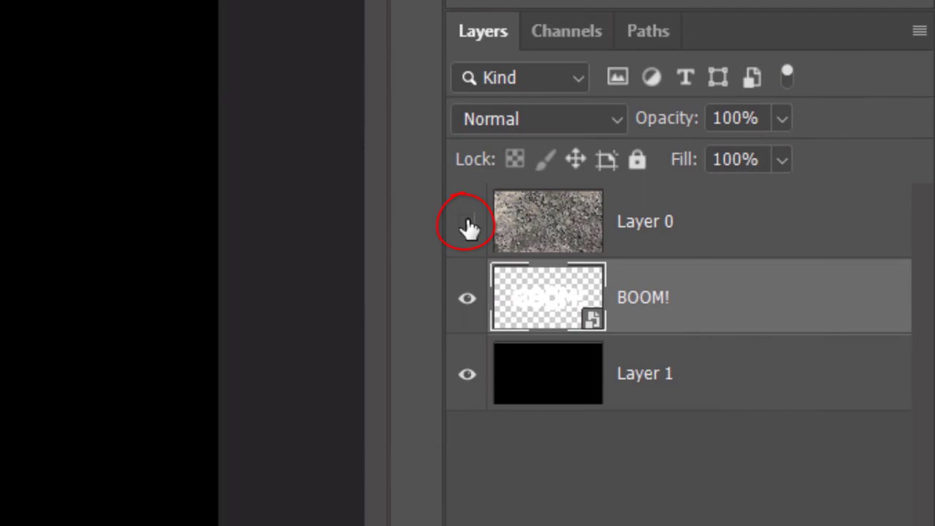
{"action": "left_click", "coordinate": [468, 227]}
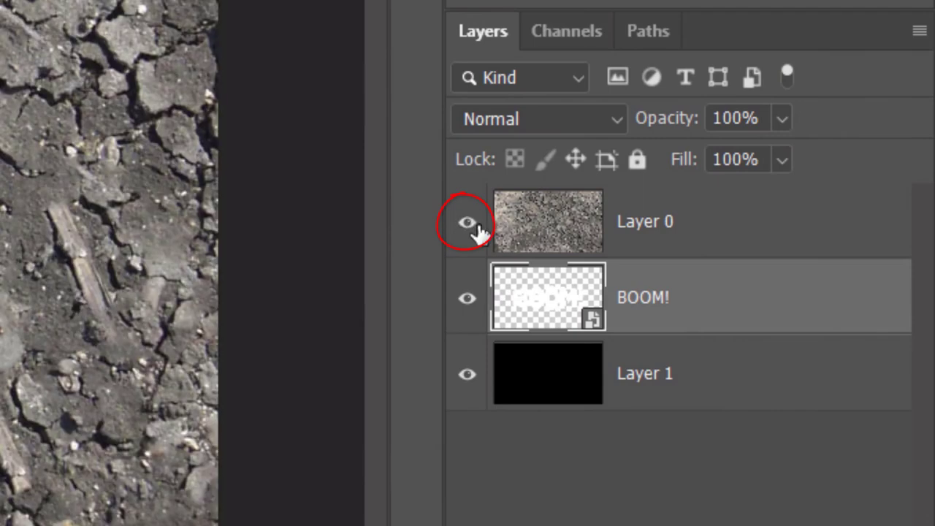
{"action": "left_click", "coordinate": [535, 231]}
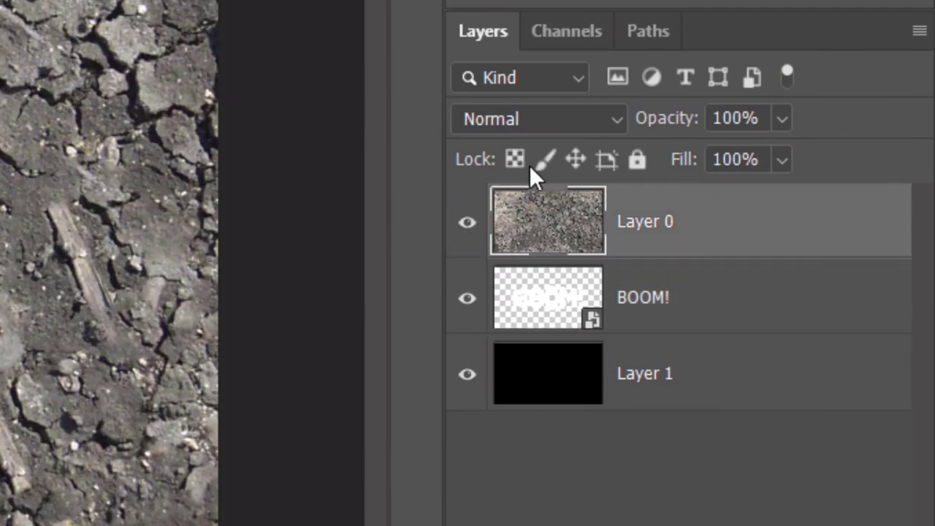
{"action": "left_click", "coordinate": [523, 122]}
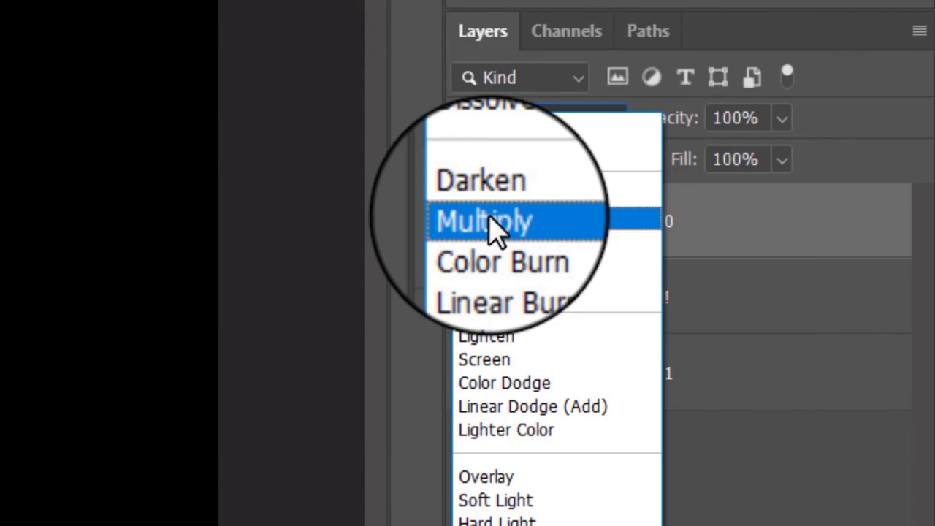
{"action": "left_click", "coordinate": [488, 220]}
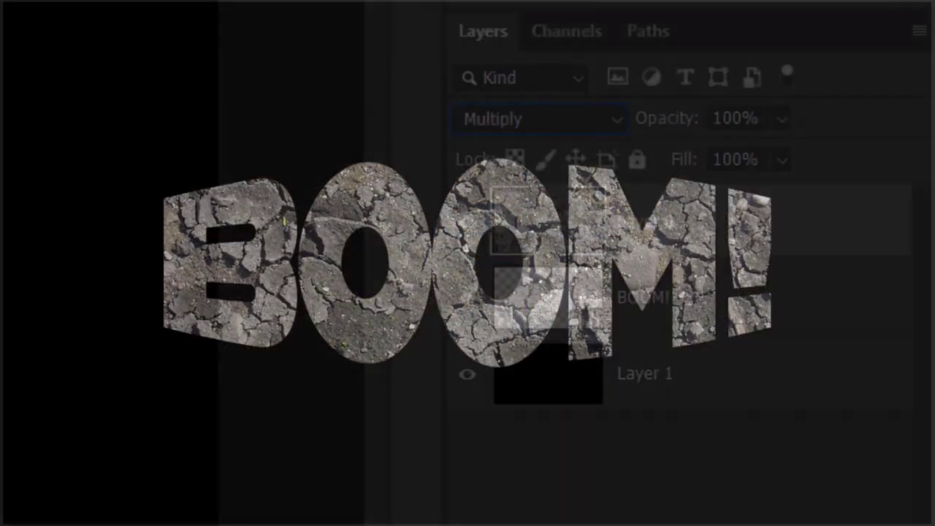
{"action": "left_click", "coordinate": [536, 299]}
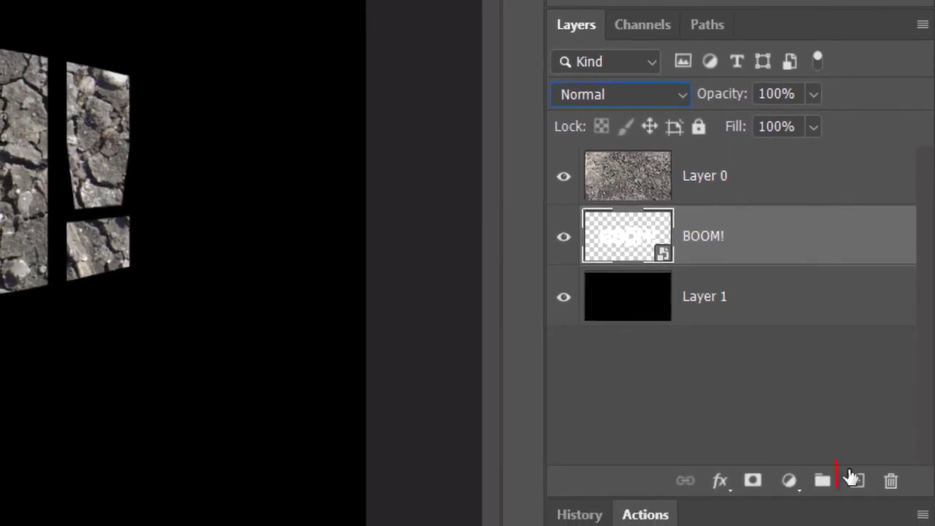
Add a new empty layer above BOOM! and switch to hard-edged pencil painting.
{"action": "left_click", "coordinate": [857, 482]}
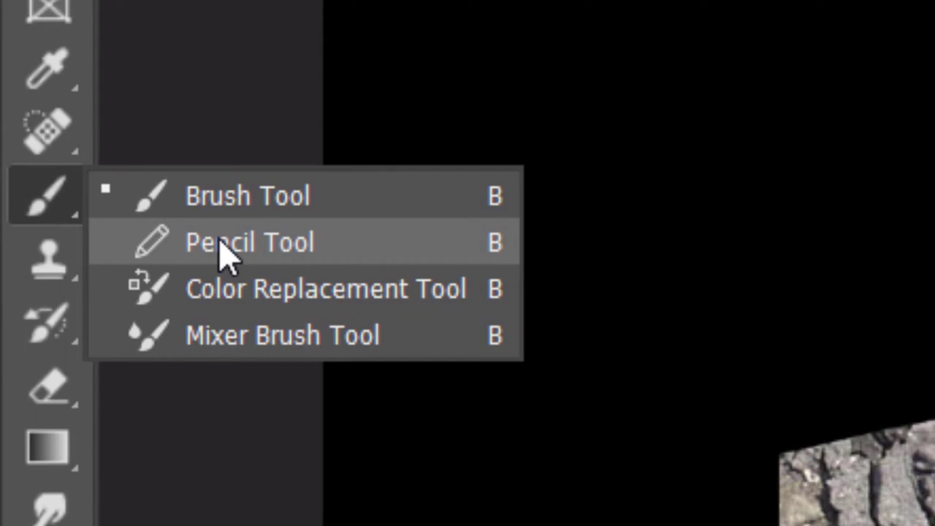
{"action": "left_click", "coordinate": [227, 255]}
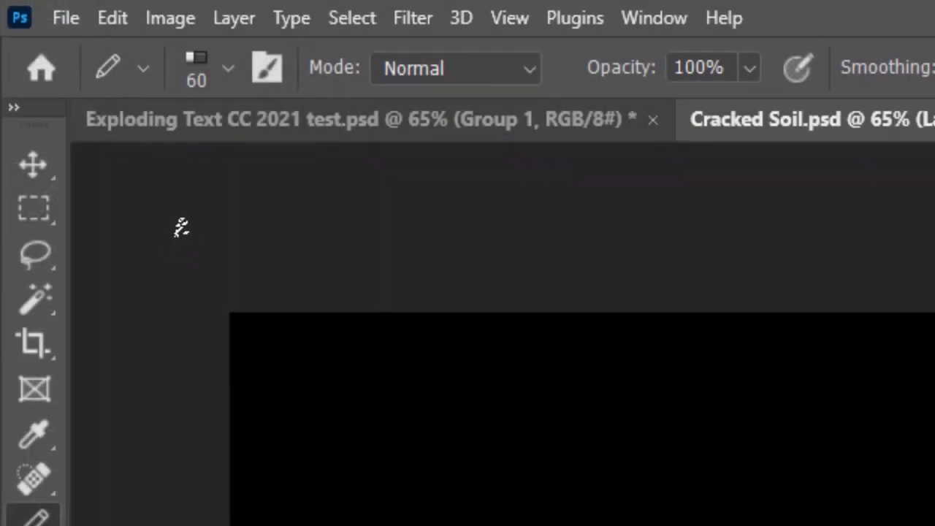
{"action": "left_click", "coordinate": [227, 68]}
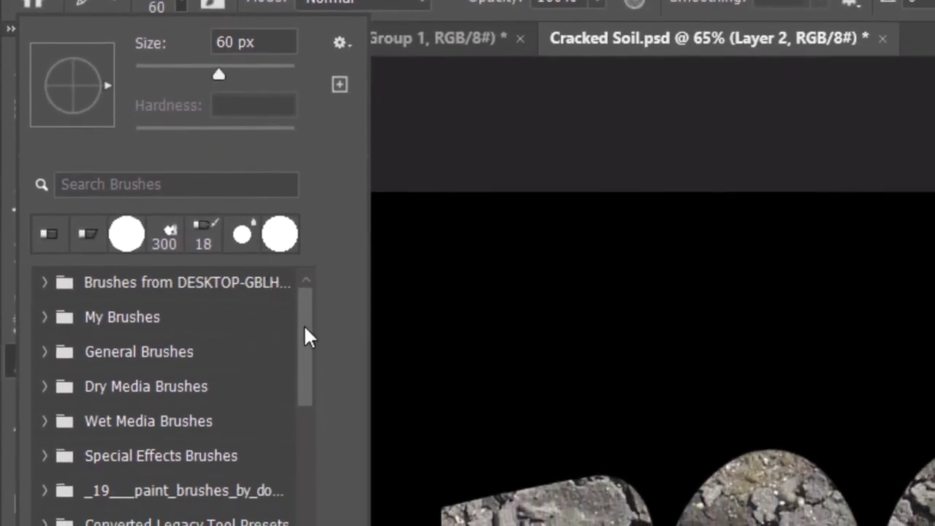
{"action": "left_click_drag", "start_coordinate": [307, 334], "coordinate": [307, 381]}
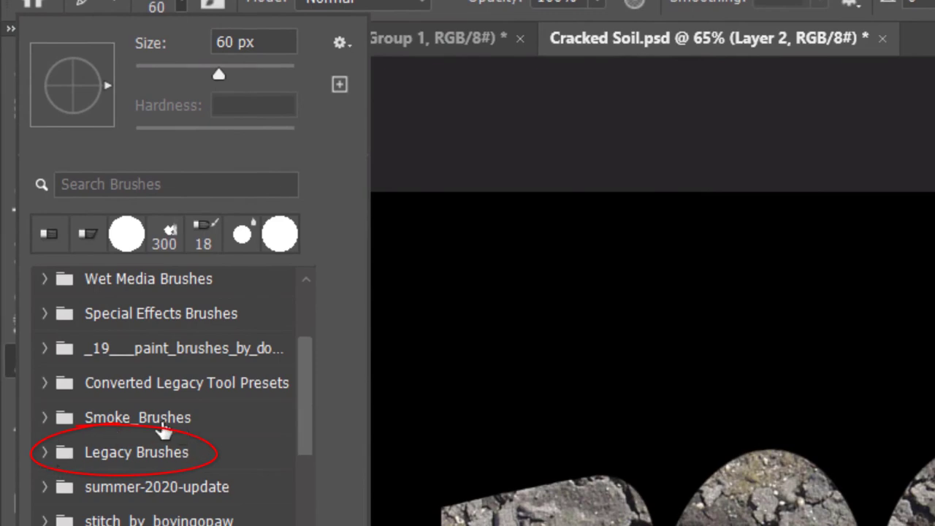
Load the Legacy Brushes set and pick the Flat Blunt Short Stiff brush.
{"action": "left_click", "coordinate": [340, 42]}
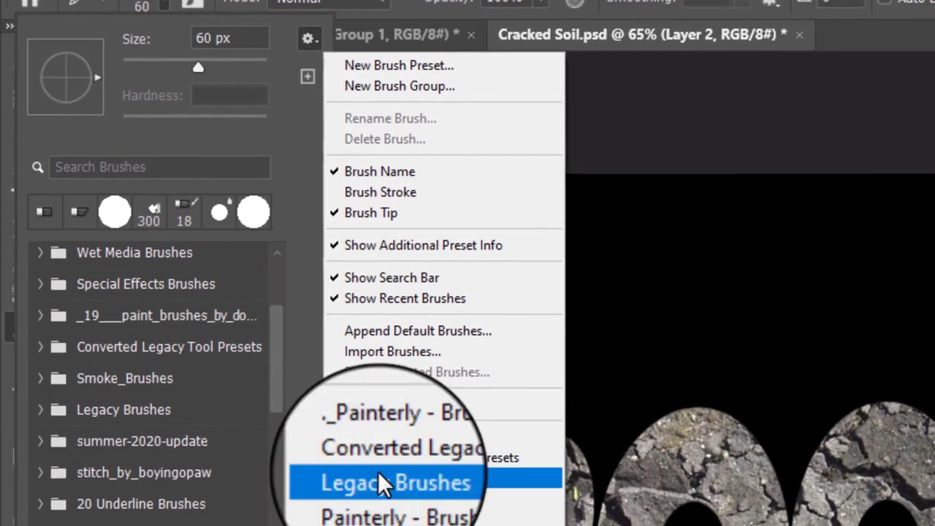
{"action": "left_click", "coordinate": [395, 478]}
{"action": "left_click", "coordinate": [40, 410]}
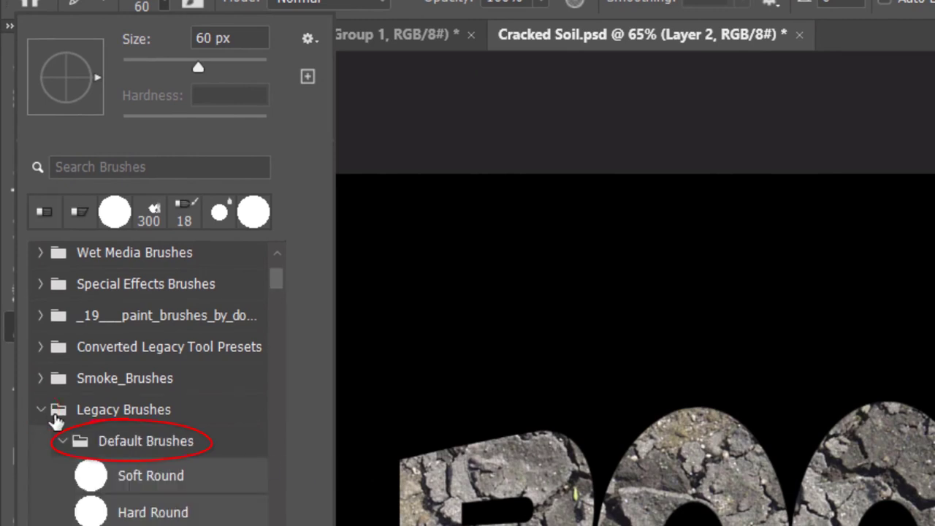
{"action": "left_click_drag", "start_coordinate": [276, 278], "coordinate": [277, 318]}
{"action": "left_click", "coordinate": [148, 398]}
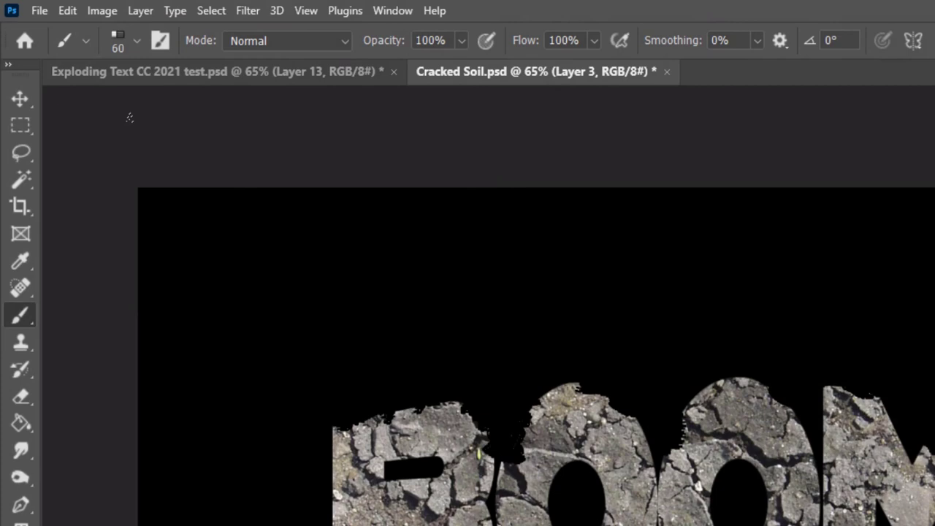
Pick the 001_Explosion brush from Explosion_Brushes at 1600 px, painting in white.
{"action": "left_click", "coordinate": [136, 40]}
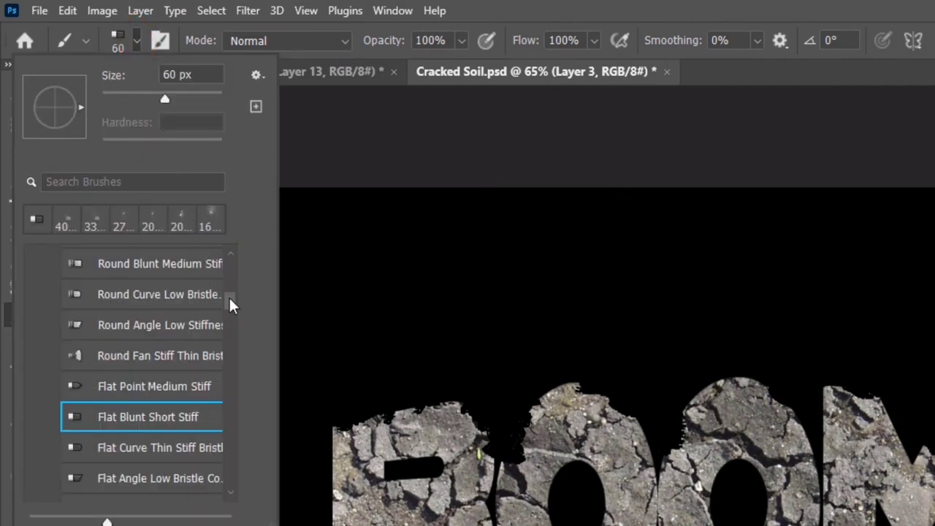
{"action": "mouse_move", "coordinate": [229, 303]}
{"action": "left_mouse_down"}
{"action": "mouse_move", "coordinate": [229, 287]}
{"action": "mouse_move", "coordinate": [182, 285]}
{"action": "left_mouse_up"}
{"action": "left_click", "coordinate": [38, 274]}
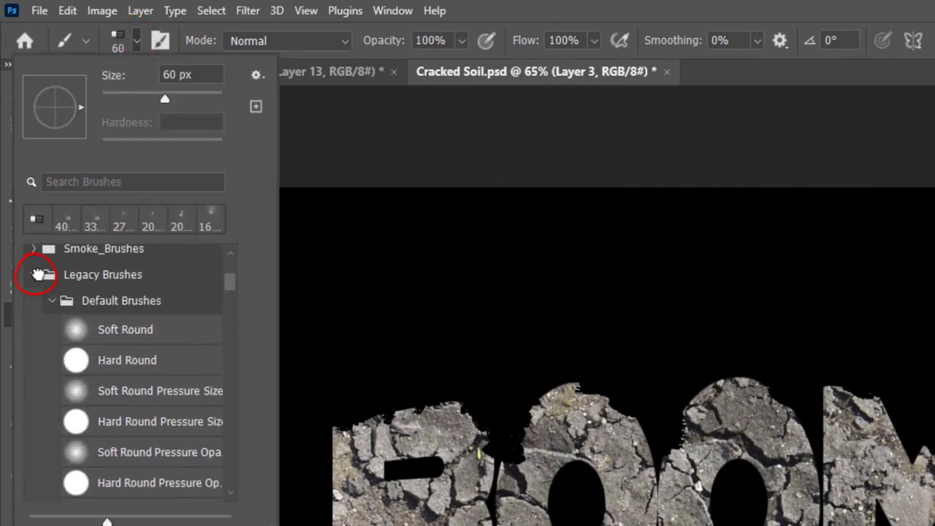
{"action": "left_click", "coordinate": [38, 274]}
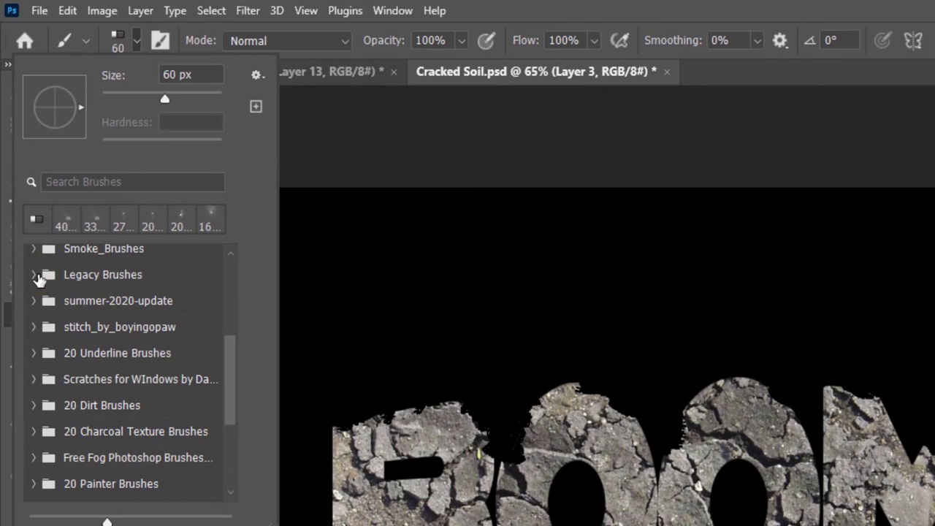
{"action": "scroll", "coordinate": [232, 407], "scroll_direction": "down", "scroll_amount": 5}
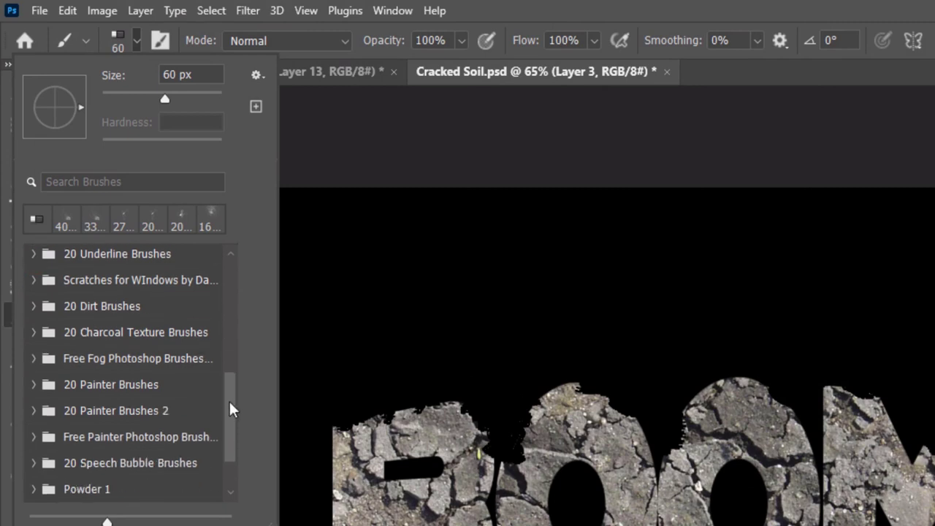
{"action": "left_click", "coordinate": [34, 488]}
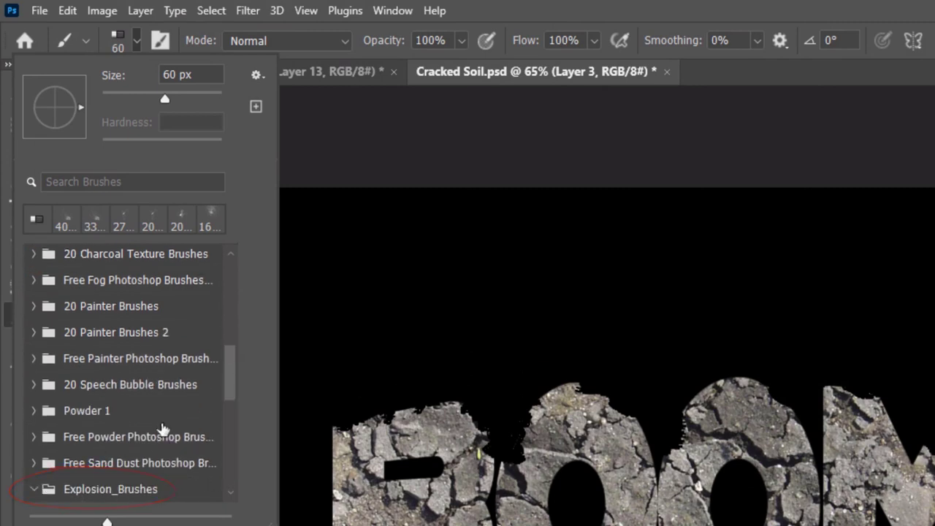
{"action": "scroll", "coordinate": [229, 373], "scroll_direction": "down", "scroll_amount": 5}
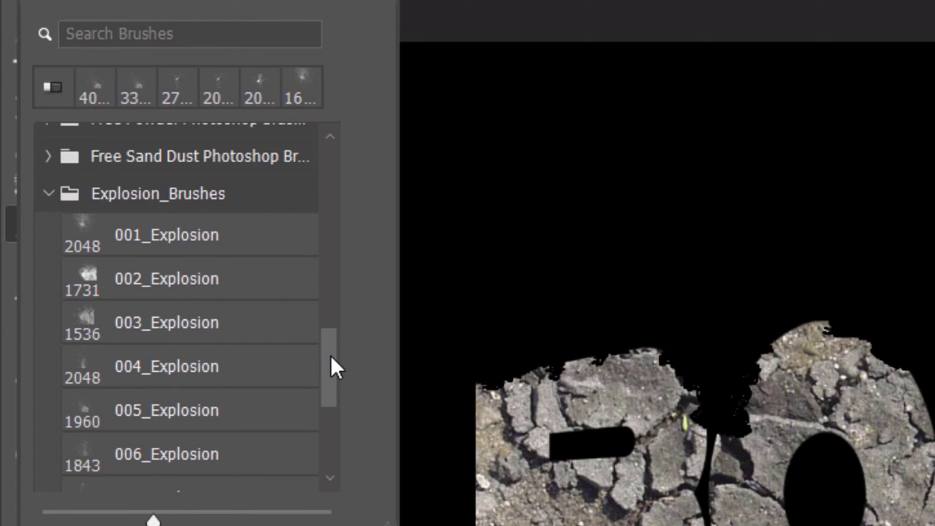
{"action": "left_click", "coordinate": [164, 241]}
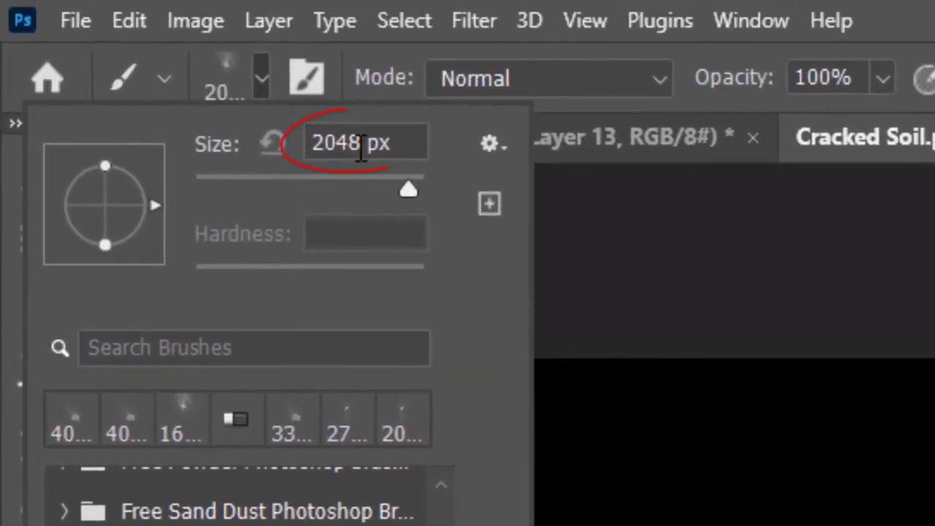
{"action": "double_click", "coordinate": [360, 146]}
{"action": "type", "text": "1600"}
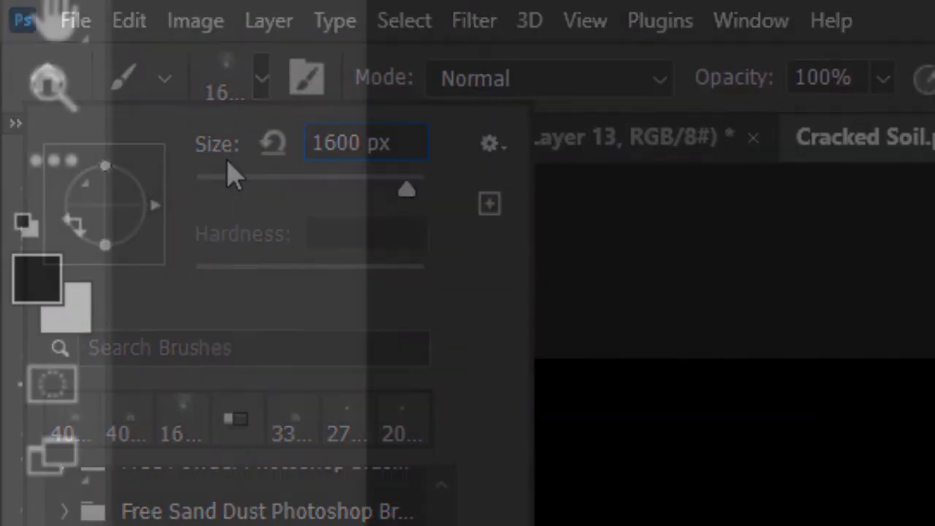
{"action": "key", "text": "x"}
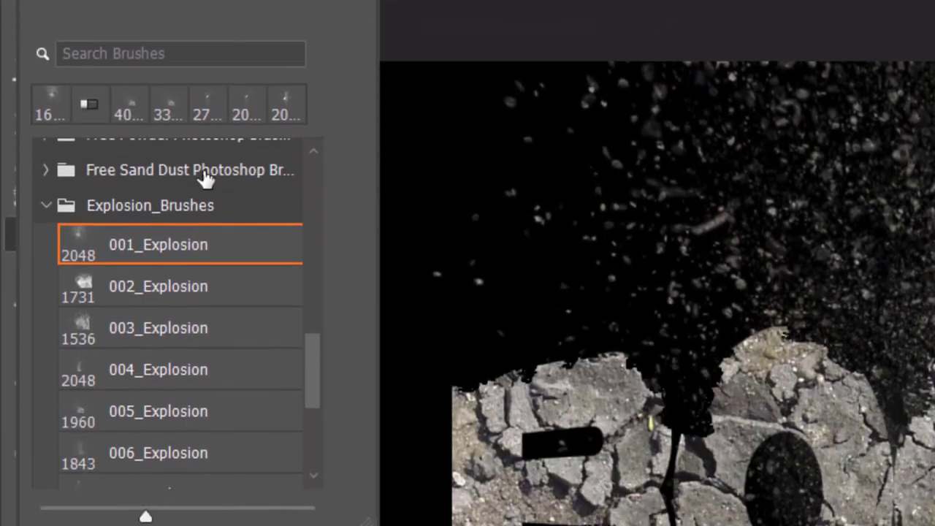
Switch to the 005_Explosion brush at 4000 px, with its tip rotated about 180°.
{"action": "left_click", "coordinate": [154, 393]}
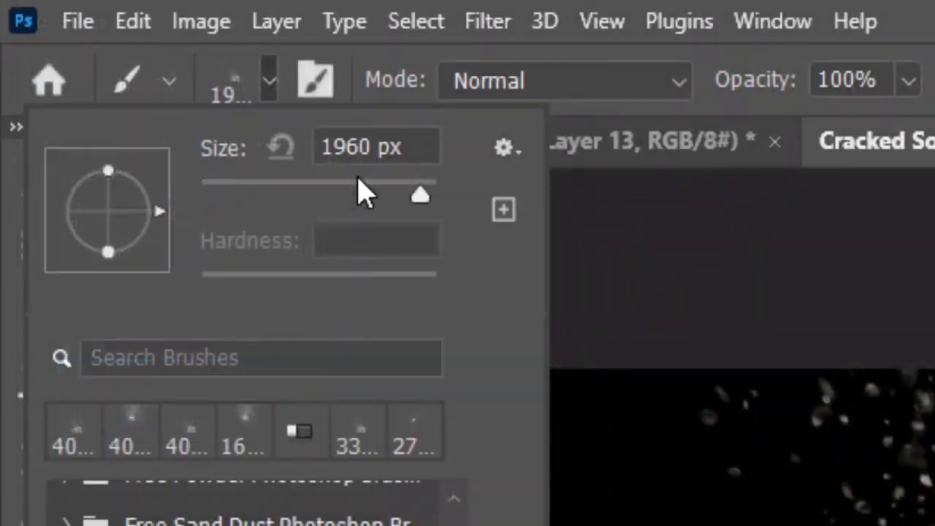
{"action": "double_click", "coordinate": [342, 147]}
{"action": "type", "text": "4000"}
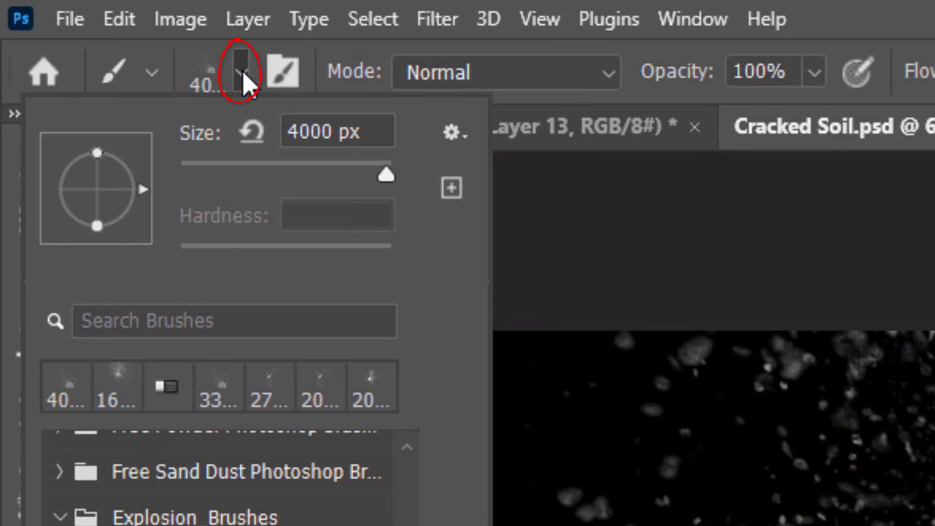
{"action": "mouse_move", "coordinate": [139, 183]}
{"action": "left_mouse_down"}
{"action": "mouse_move", "coordinate": [123, 211]}
{"action": "mouse_move", "coordinate": [42, 204]}
{"action": "mouse_move", "coordinate": [32, 190]}
{"action": "left_mouse_up"}
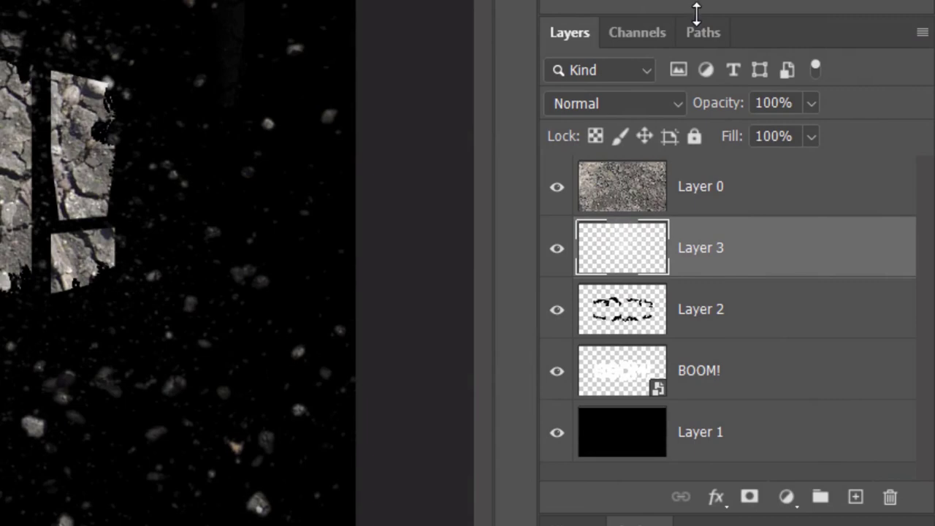
Convert Layer 3 to a Smart Object and apply a Zoom, Best-quality Radial Blur at amount 10.
{"action": "left_click", "coordinate": [924, 34]}
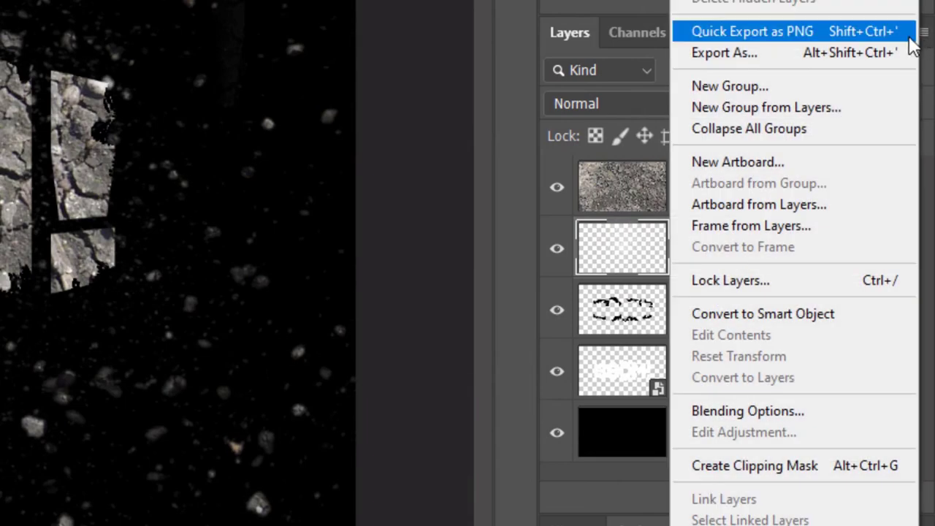
{"action": "left_click", "coordinate": [764, 314]}
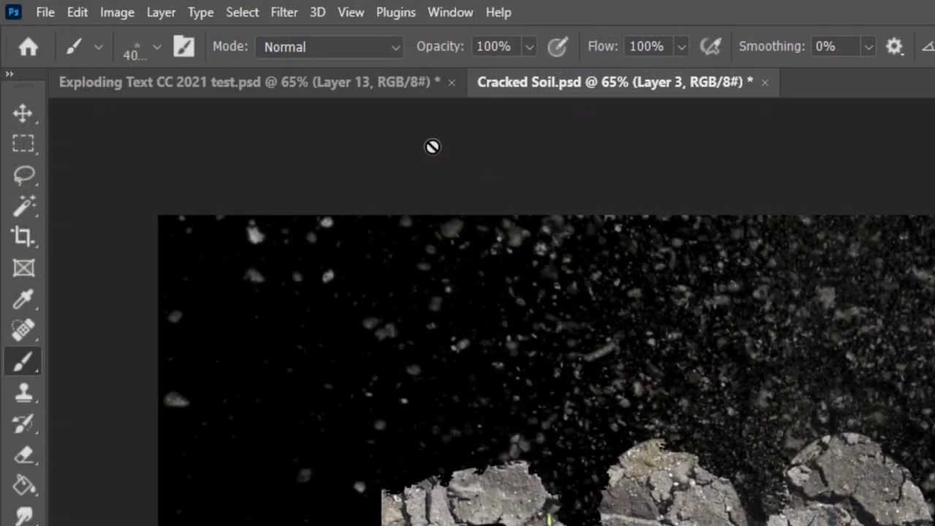
{"action": "left_click", "coordinate": [285, 12]}
{"action": "mouse_move", "coordinate": [298, 300]}
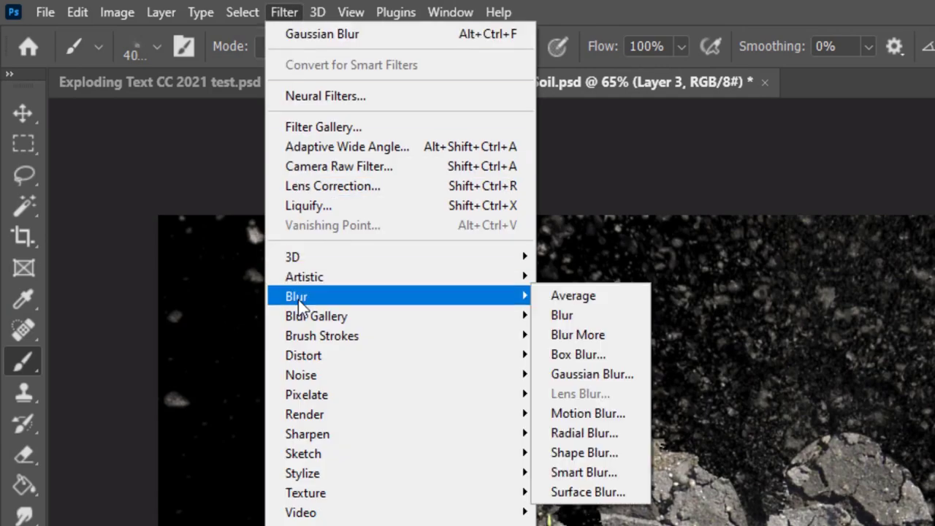
{"action": "left_click", "coordinate": [586, 434]}
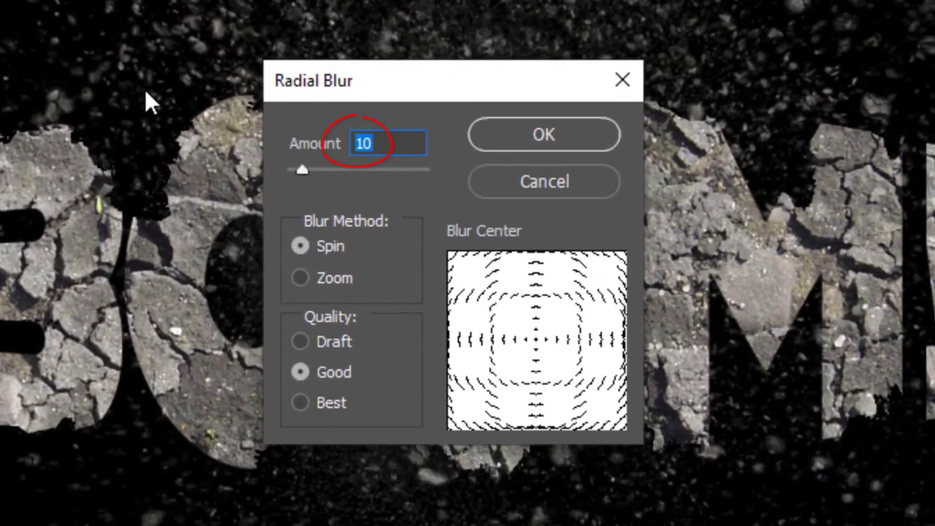
{"action": "left_click", "coordinate": [301, 278]}
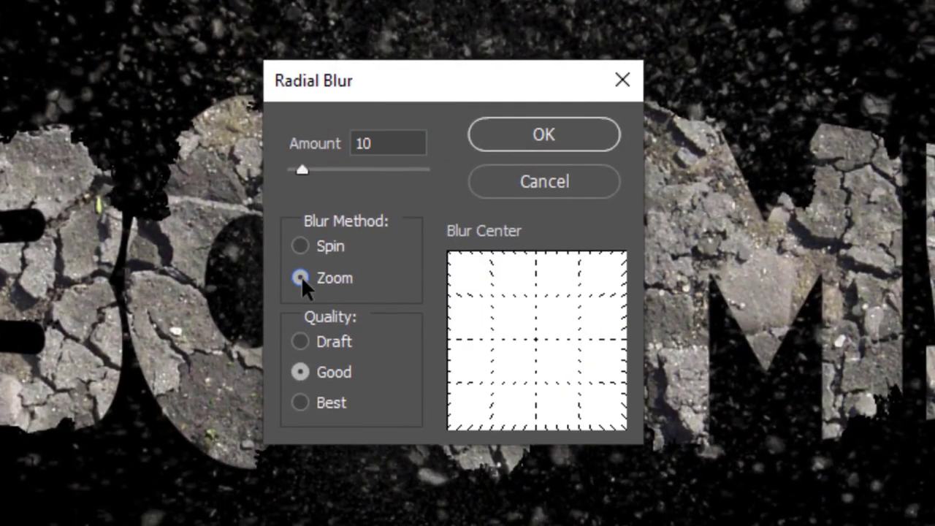
{"action": "left_click", "coordinate": [300, 403]}
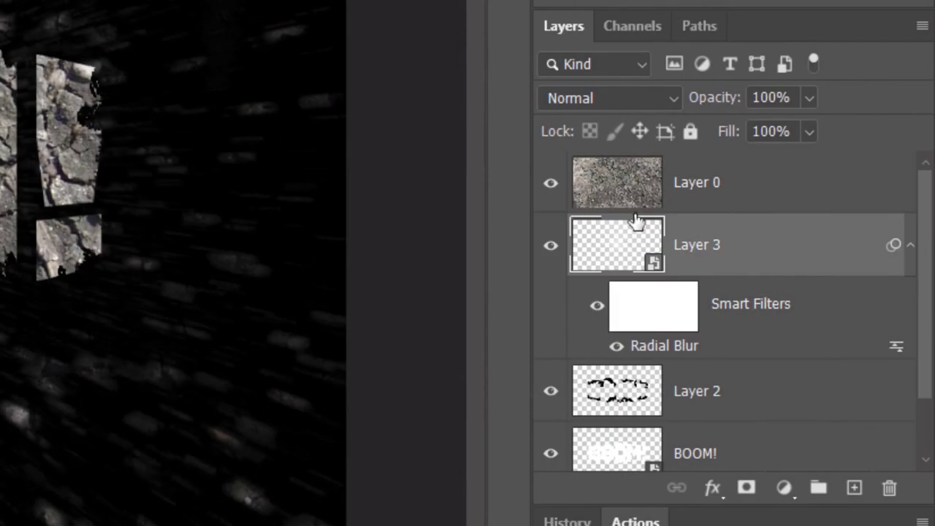
Add a new Layer 4 and stamp debris on it with the 011_Explosion brush at 1500 px.
{"action": "left_click", "coordinate": [911, 246]}
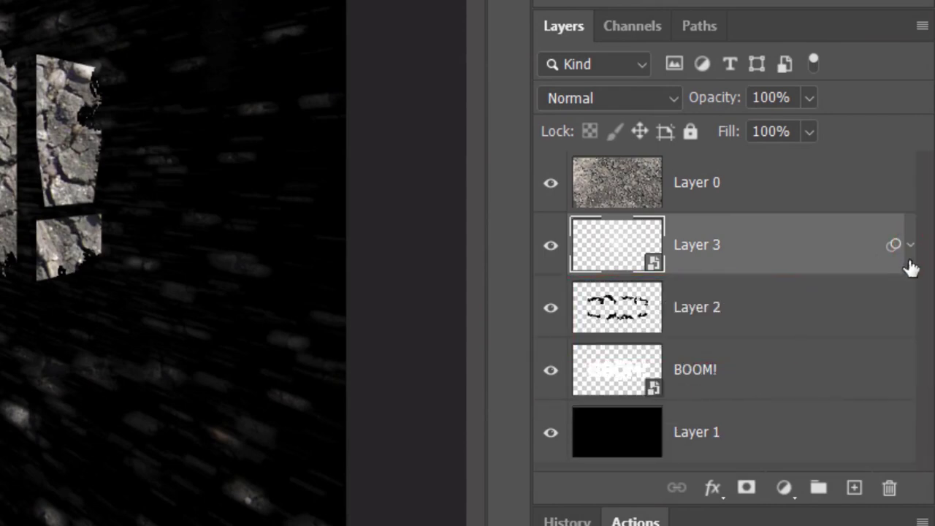
{"action": "left_click", "coordinate": [853, 488]}
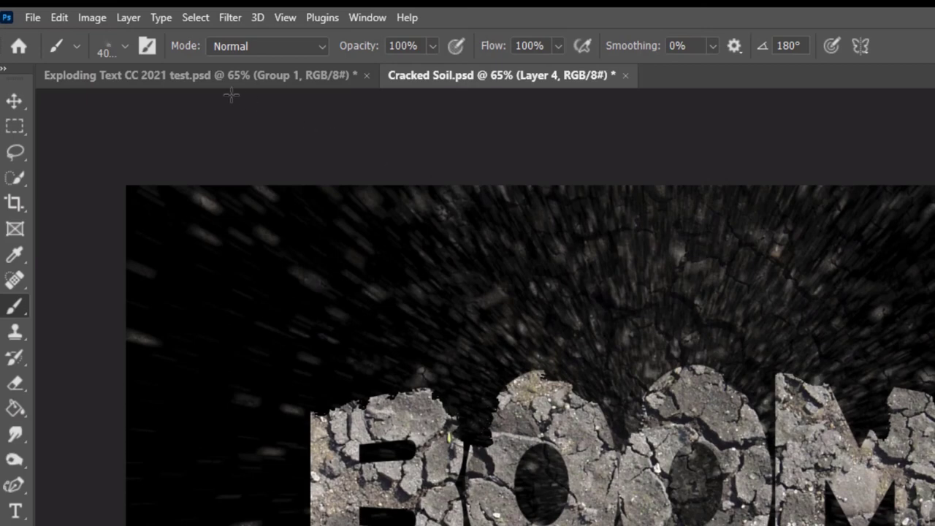
{"action": "right_click", "coordinate": [231, 95]}
{"action": "left_click_drag", "start_coordinate": [211, 406], "coordinate": [204, 442]}
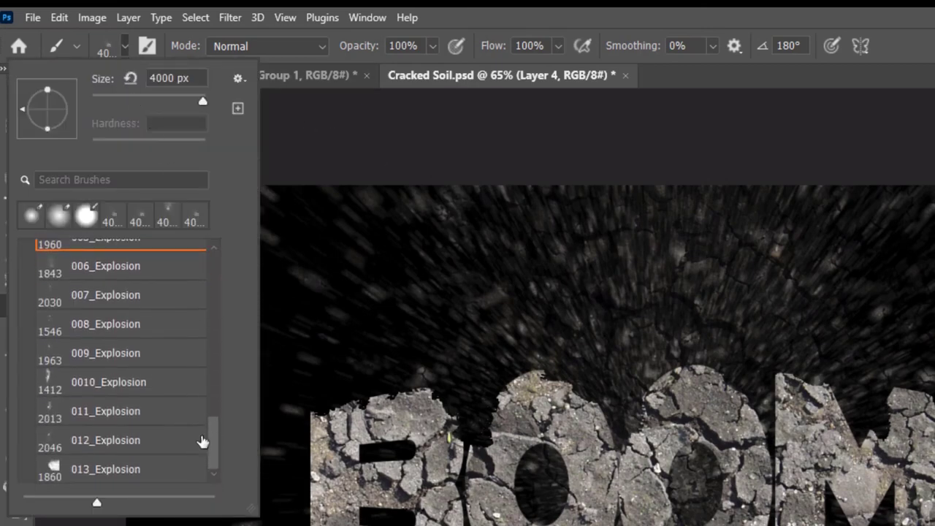
{"action": "left_click", "coordinate": [111, 415]}
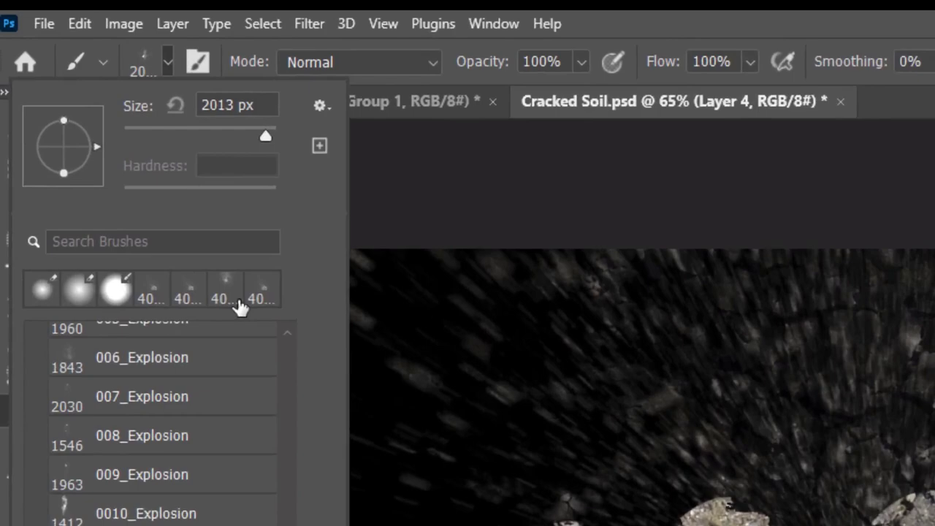
{"action": "double_click", "coordinate": [168, 78]}
{"action": "type", "text": "15"}
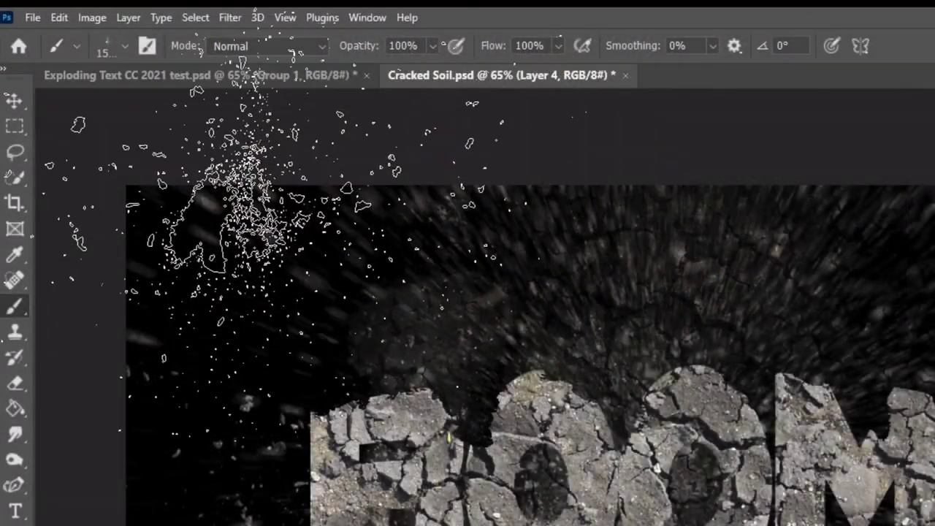
{"action": "left_click", "coordinate": [125, 46]}
Switch to the 012_Explosion brush at a size of 1500 px.
{"action": "left_click", "coordinate": [106, 440]}
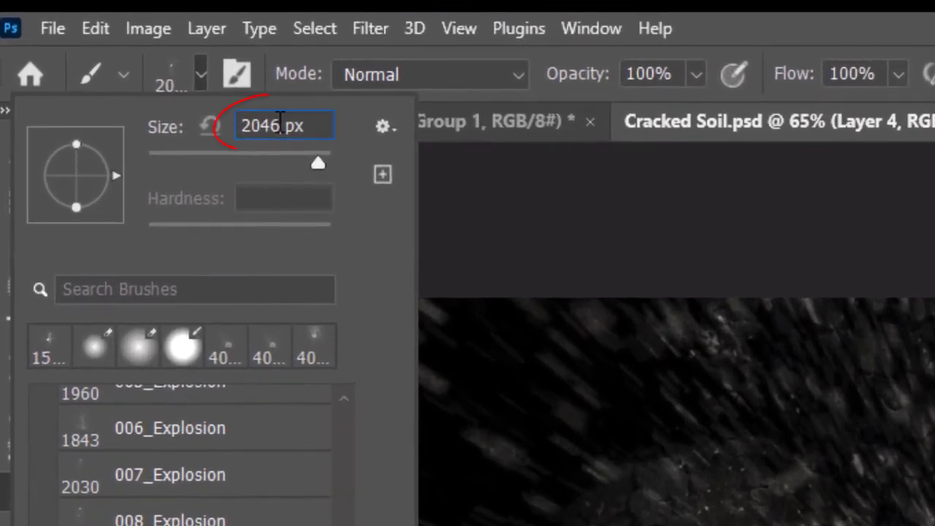
{"action": "double_click", "coordinate": [280, 126]}
{"action": "type", "text": "1500"}
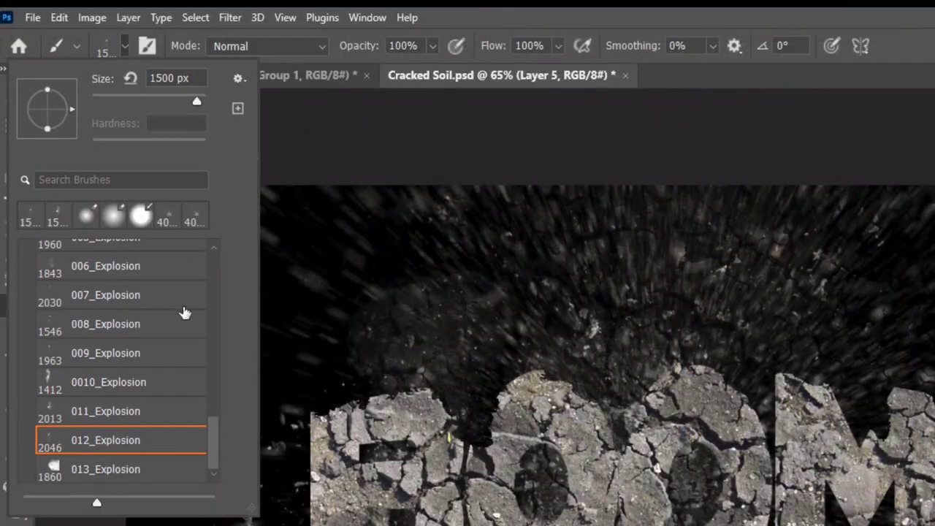
Switch to the 003_Explosion brush, also sized 1500 px.
{"action": "scroll", "coordinate": [163, 367], "scroll_direction": "up", "scroll_amount": 5}
{"action": "left_click", "coordinate": [106, 317]}
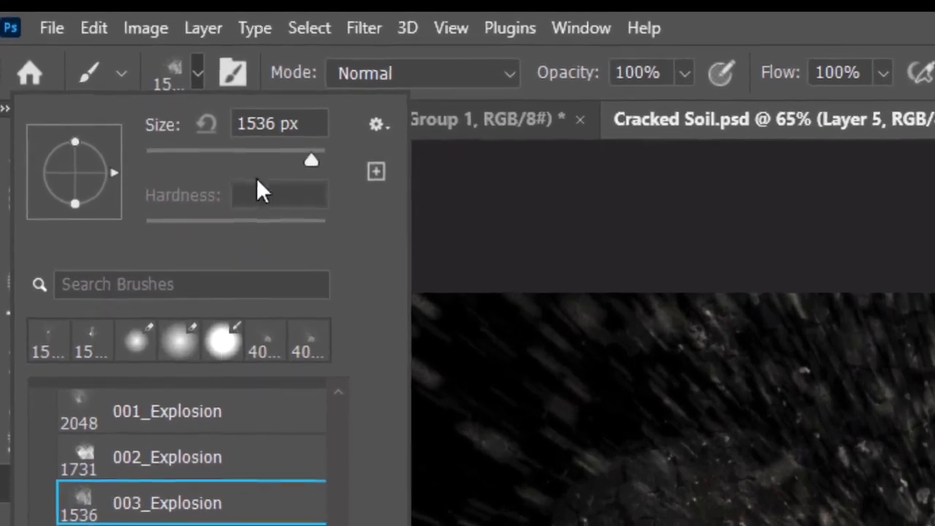
{"action": "double_click", "coordinate": [287, 125]}
{"action": "type", "text": "1500"}
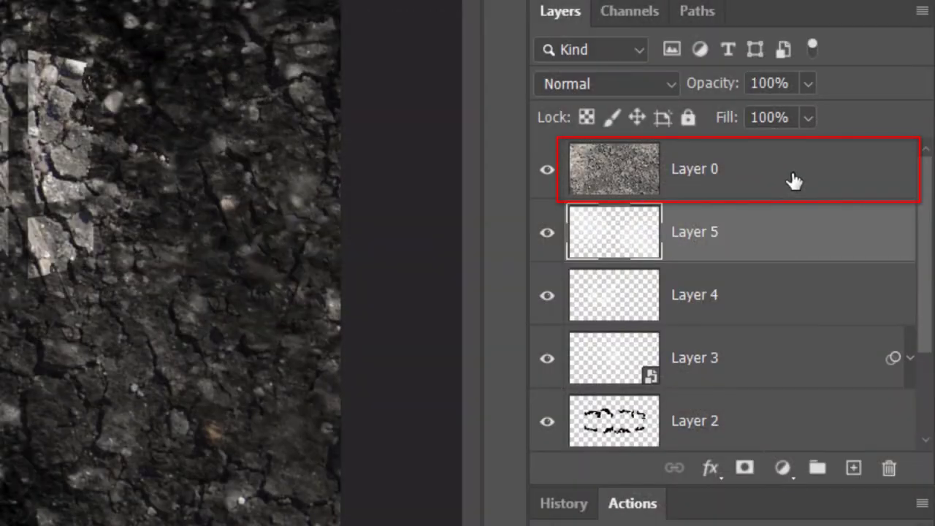
Set soil texture Layer 0 to Multiply and duplicate it as a Normal-mode copy.
{"action": "left_click", "coordinate": [796, 184]}
{"action": "key", "text": "alt+shift+m"}
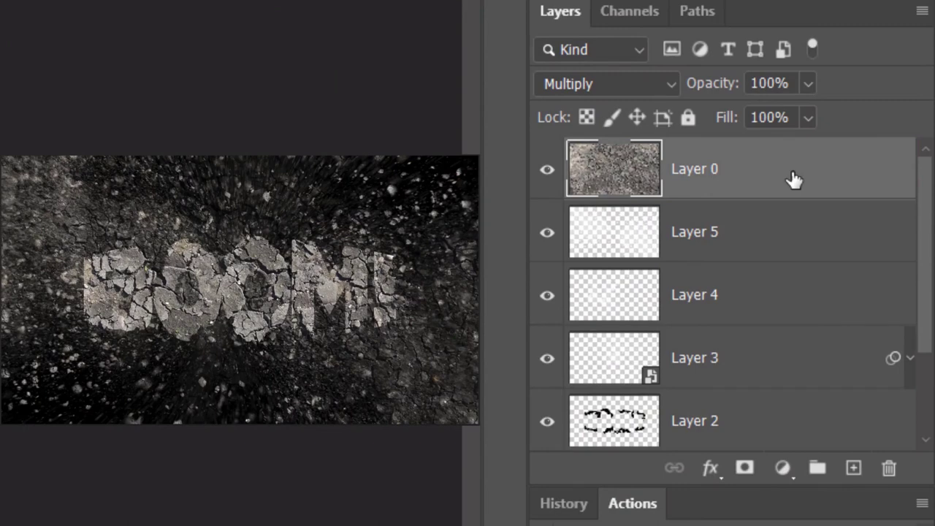
{"action": "key", "text": "ctrl+j"}
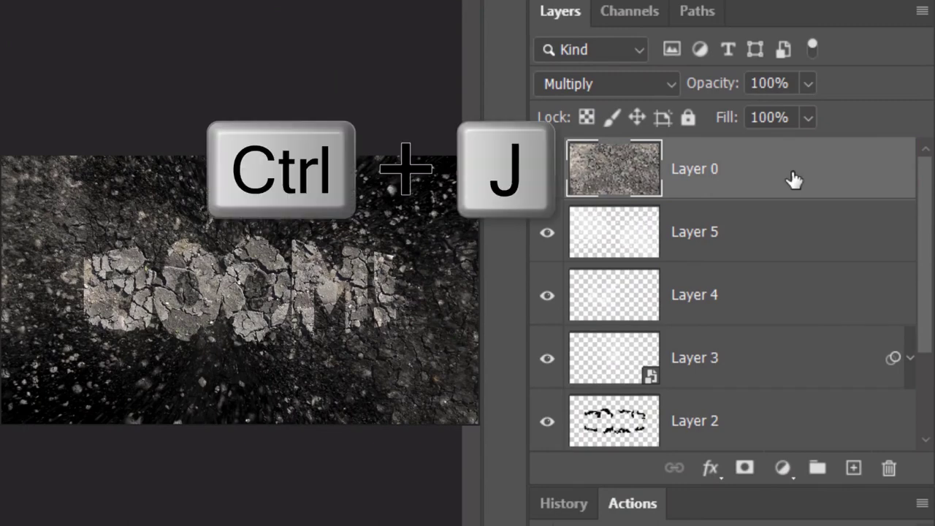
{"action": "left_click", "coordinate": [592, 83]}
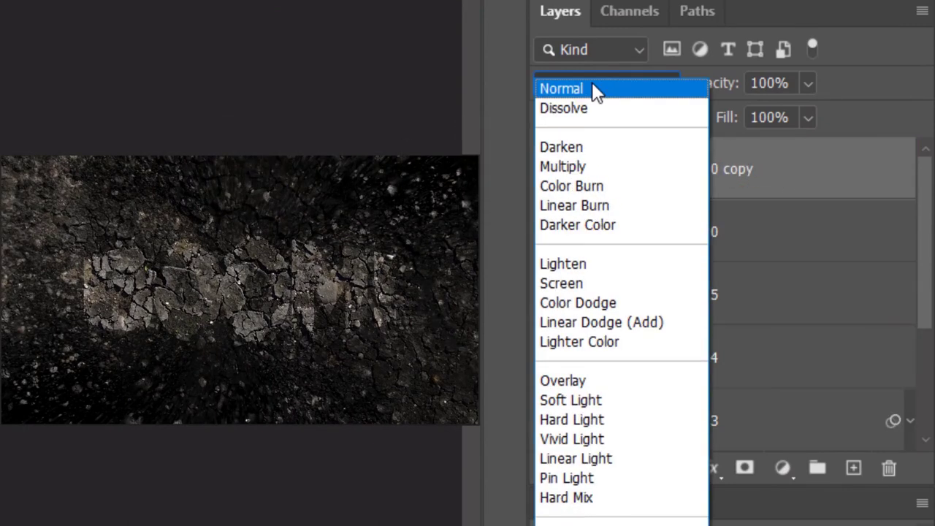
{"action": "left_click", "coordinate": [594, 91]}
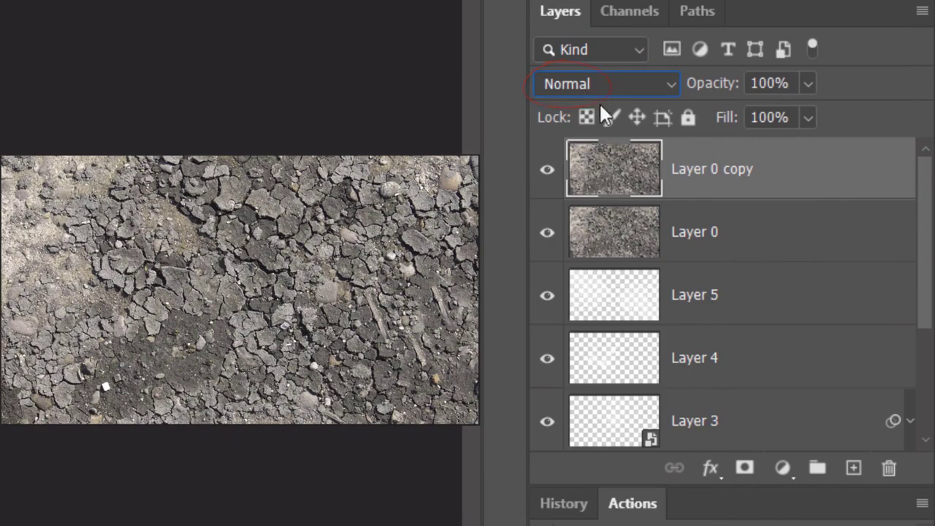
Mask the texture copy to the BOOM! letters, minus the Layer 2 crack shapes.
{"action": "left_click_drag", "start_coordinate": [925, 228], "coordinate": [914, 313]}
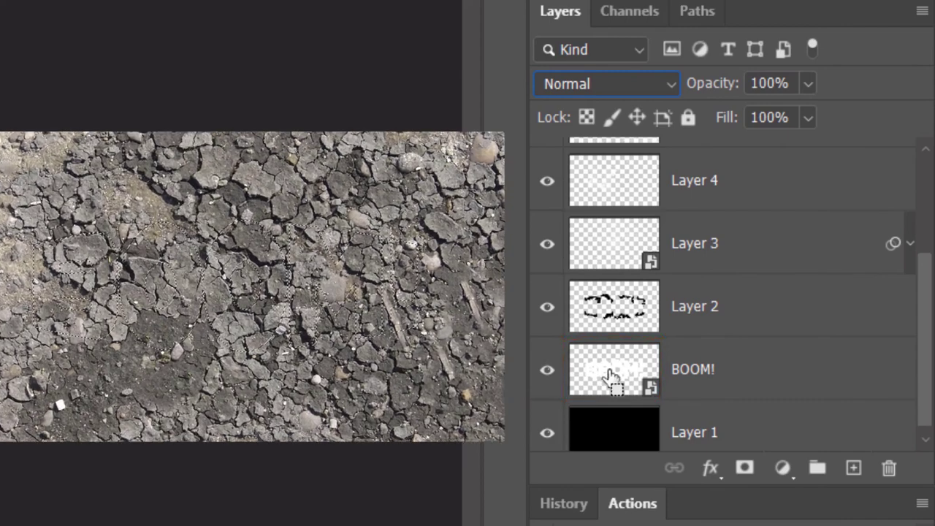
{"action": "left_click", "coordinate": [610, 380], "text": "ctrl"}
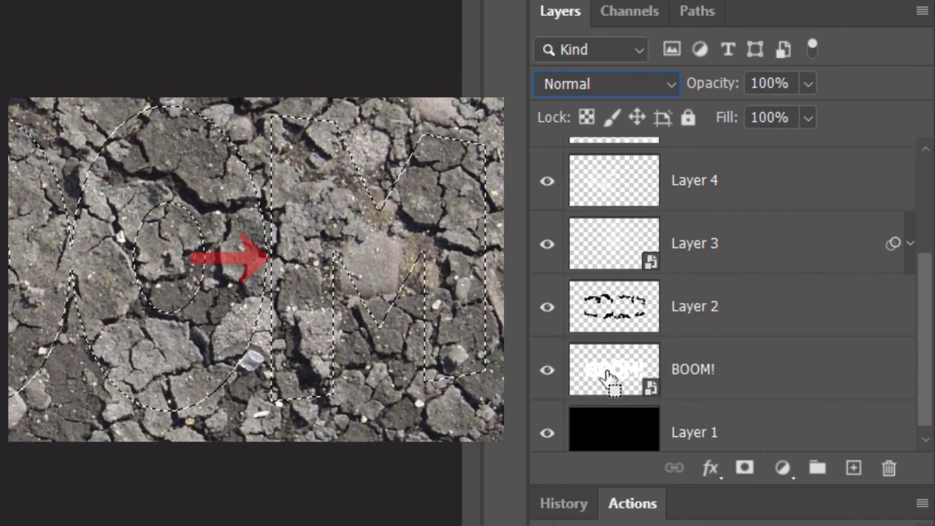
{"action": "left_click", "coordinate": [608, 310], "text": "ctrl+alt"}
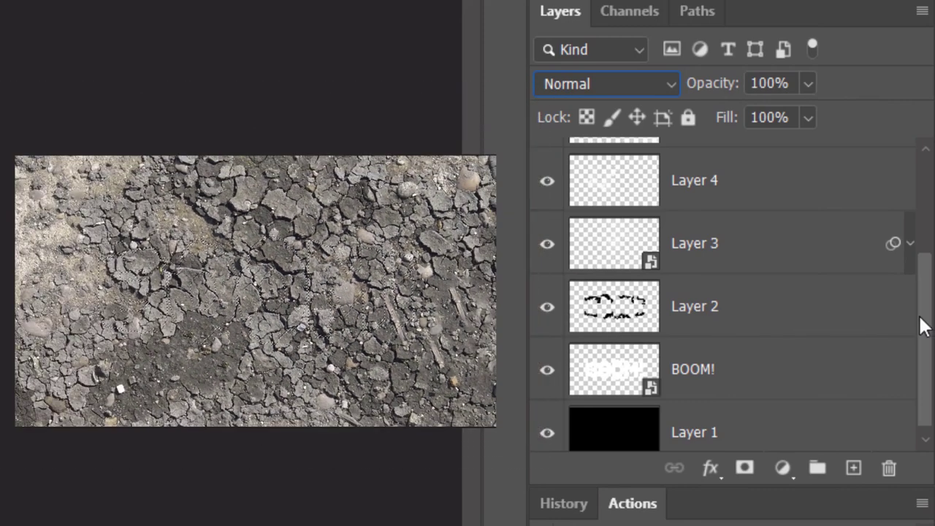
{"action": "left_click_drag", "start_coordinate": [922, 324], "coordinate": [931, 232]}
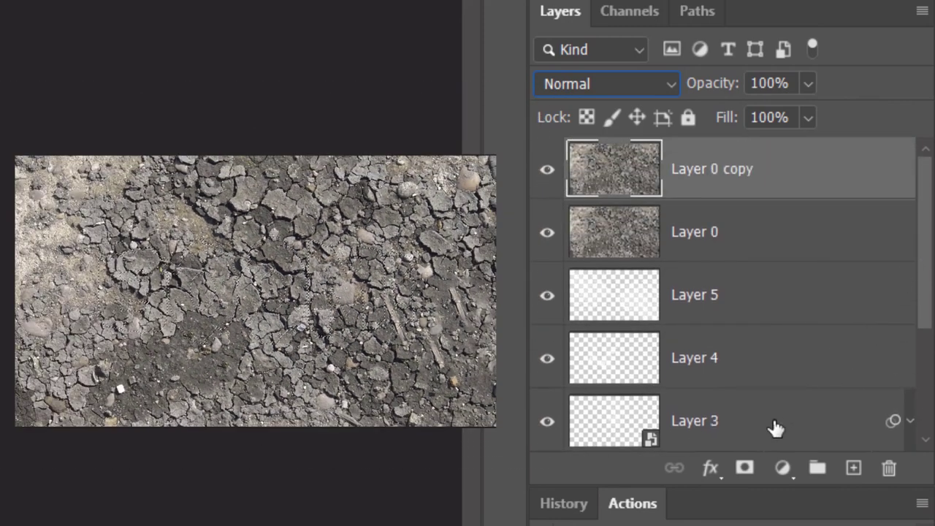
{"action": "left_click", "coordinate": [743, 471]}
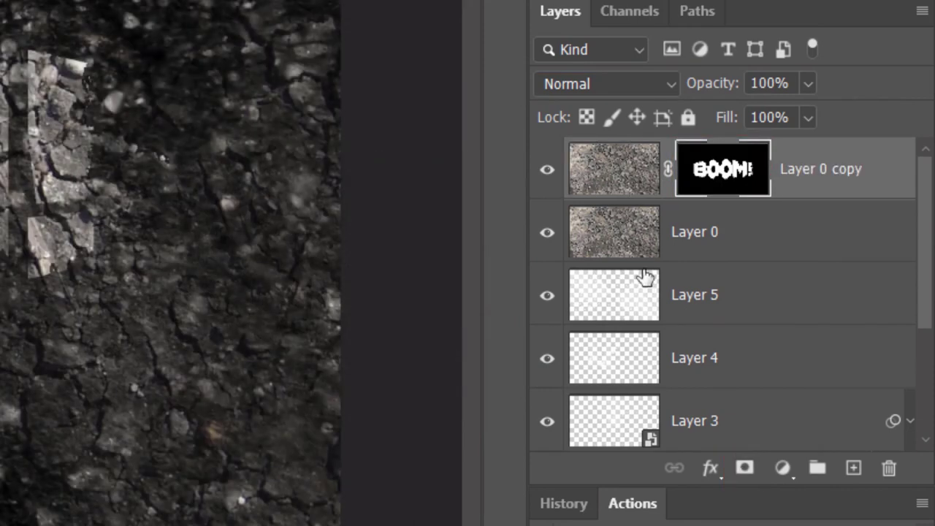
Give soil Layer 0 a Zoom radial blur, amount 10, Best quality.
{"action": "left_click", "coordinate": [622, 240]}
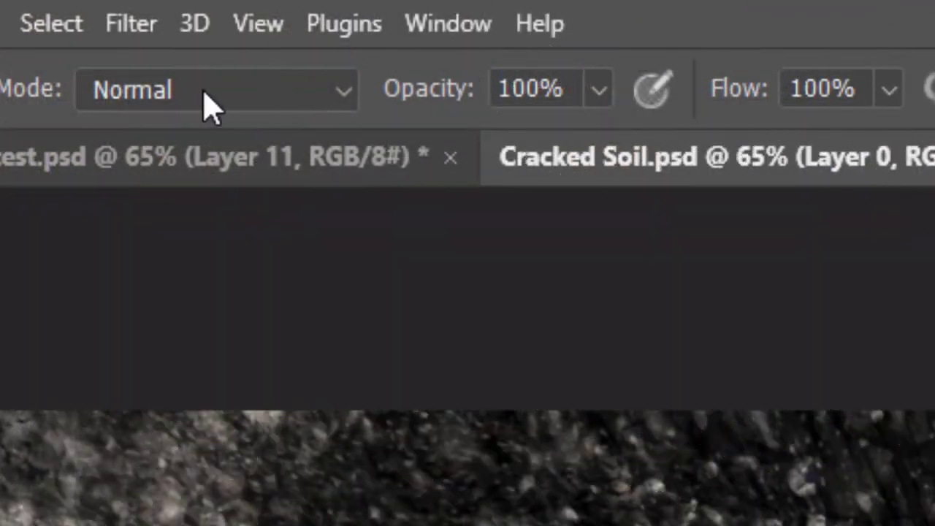
{"action": "left_click", "coordinate": [130, 23]}
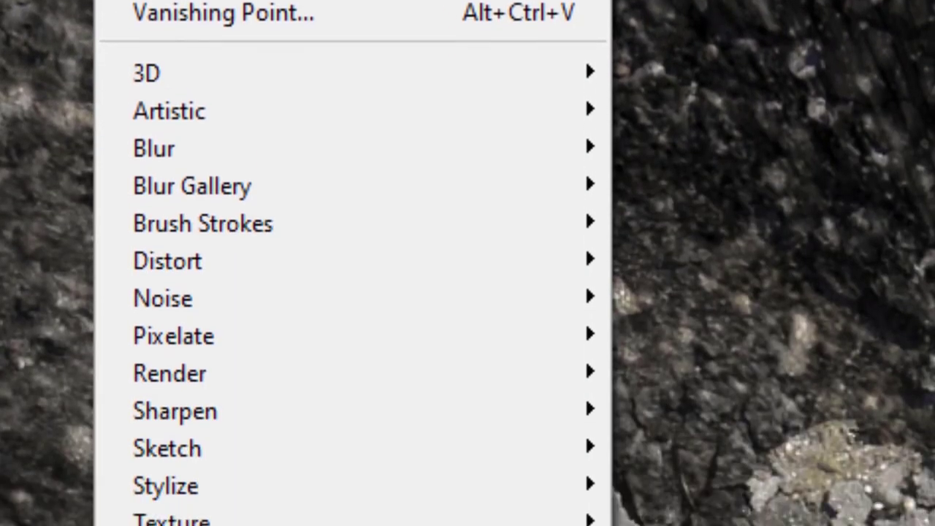
{"action": "mouse_move", "coordinate": [177, 118]}
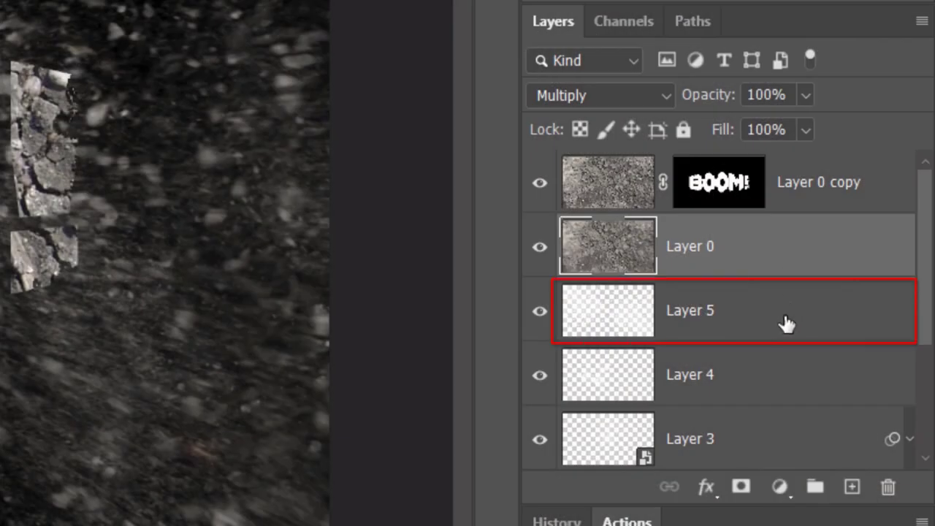
Duplicate Layer 5 and move the copy between Layer 0 copy and Layer 0, blend mode Normal.
{"action": "left_click", "coordinate": [787, 324]}
{"action": "key", "text": "ctrl+j"}
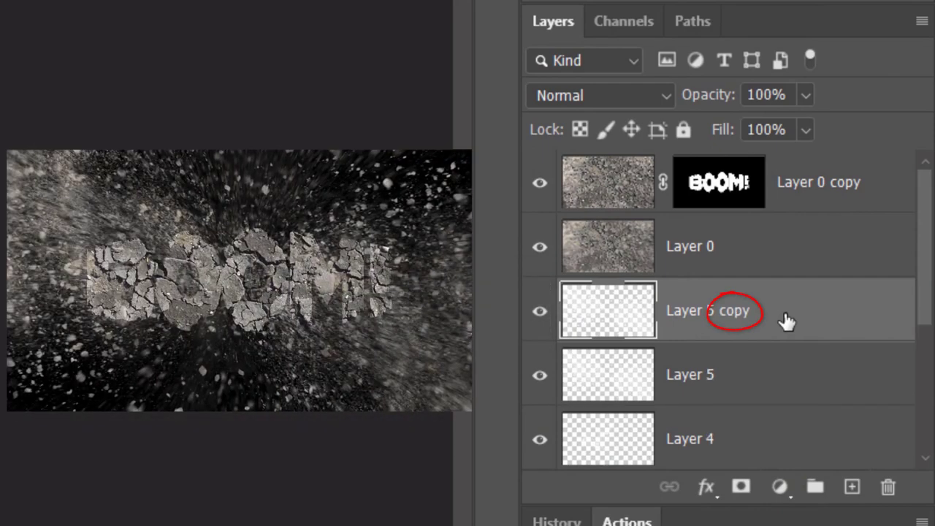
{"action": "mouse_move", "coordinate": [787, 323]}
{"action": "left_mouse_down"}
{"action": "mouse_move", "coordinate": [772, 247]}
{"action": "mouse_move", "coordinate": [777, 212]}
{"action": "mouse_move", "coordinate": [779, 219]}
{"action": "left_mouse_up"}
{"action": "left_click", "coordinate": [597, 96]}
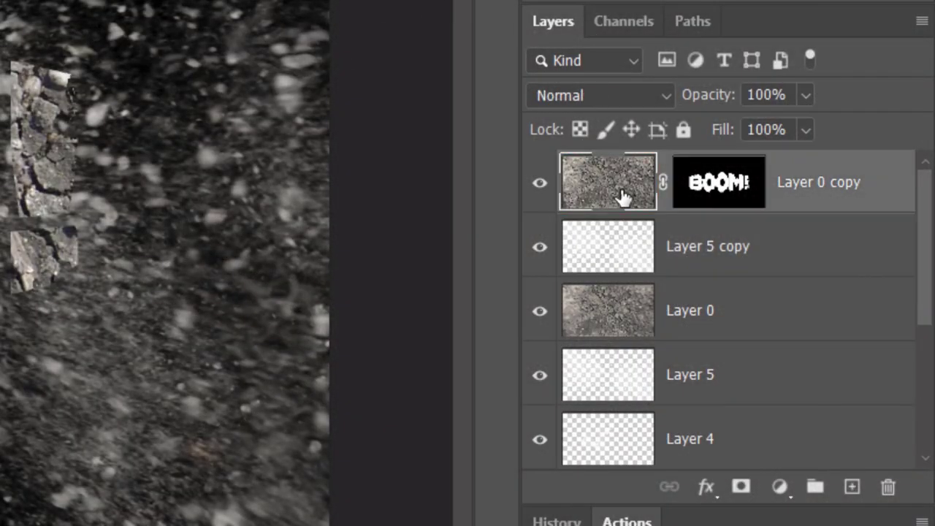
Add a Brightness/Contrast 1 adjustment layer on top and select its Brightness value.
{"action": "left_click", "coordinate": [780, 488]}
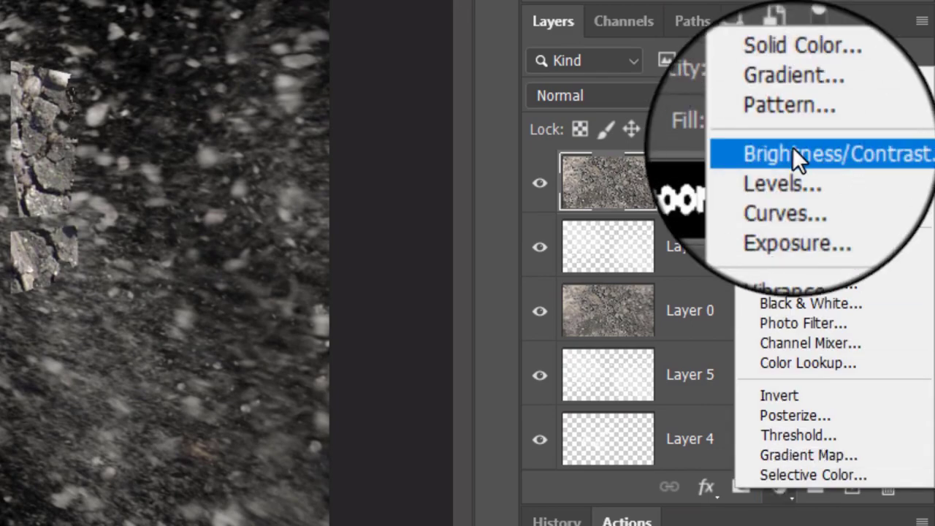
{"action": "left_click", "coordinate": [794, 148]}
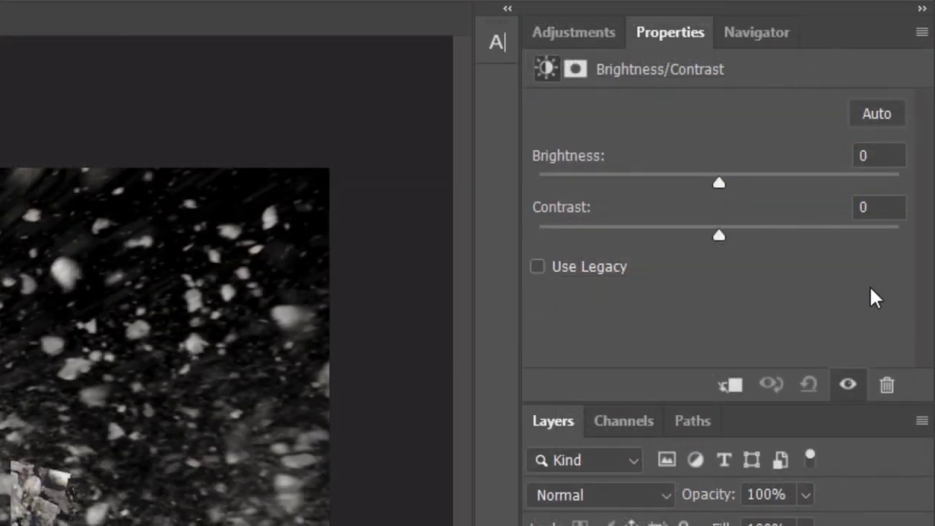
{"action": "left_click", "coordinate": [887, 159]}
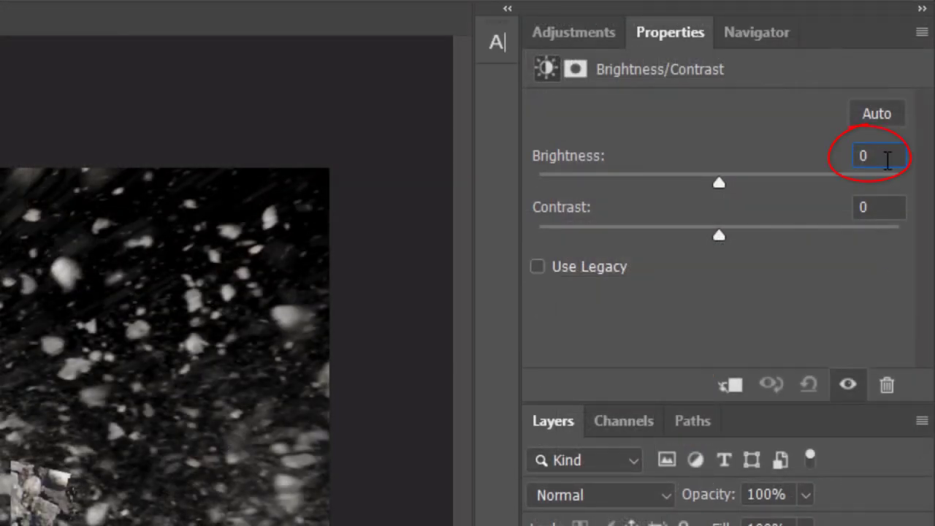